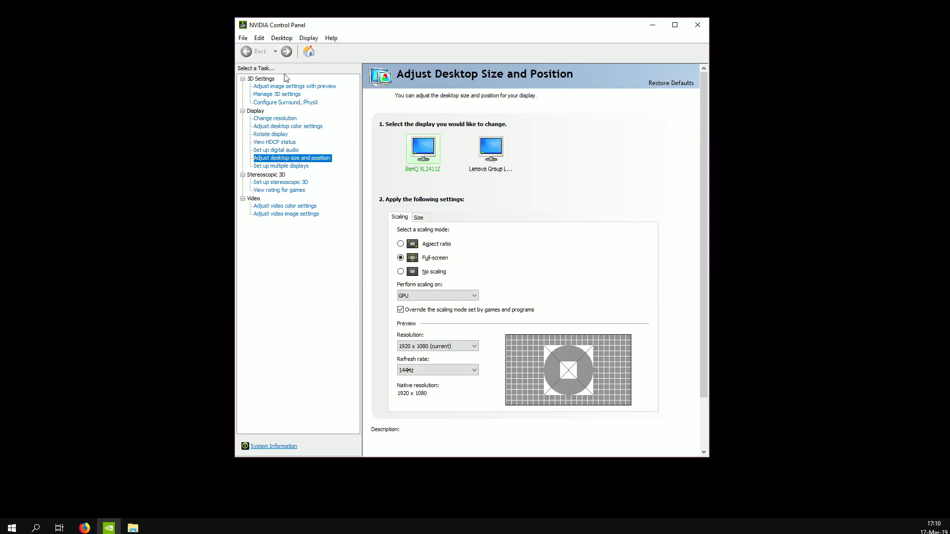
Step: Review the display's custom resolutions and the custom resolution creation settings, cancelling without adding one
{"action": "left_click", "coordinate": [275, 119]}
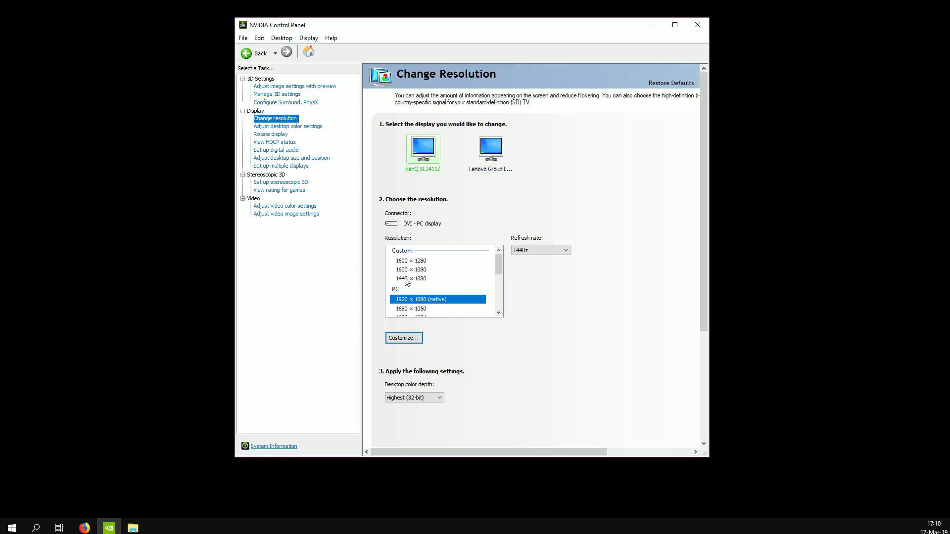
{"action": "left_click", "coordinate": [415, 339]}
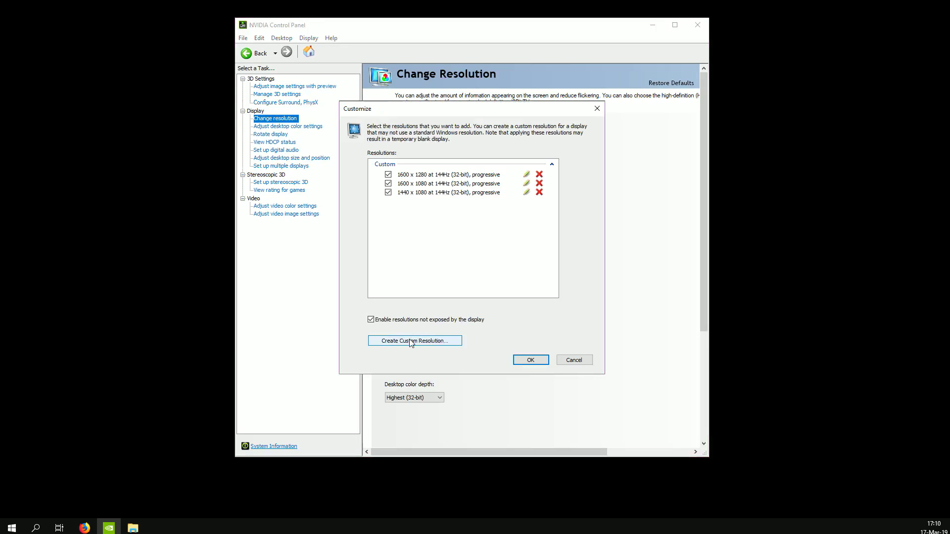
{"action": "left_click", "coordinate": [530, 359]}
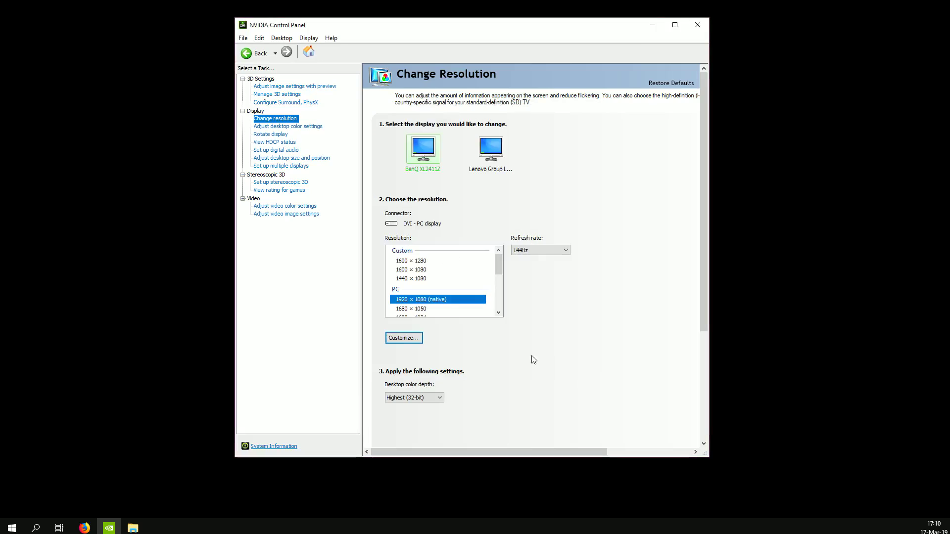
{"action": "left_click", "coordinate": [408, 339]}
{"action": "left_click", "coordinate": [427, 342]}
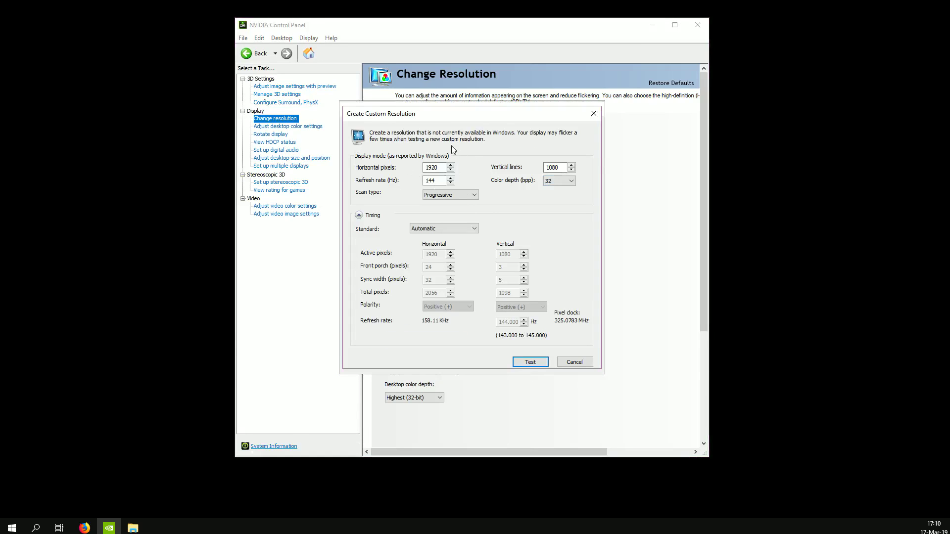
{"action": "left_click", "coordinate": [577, 366]}
{"action": "left_click", "coordinate": [574, 360]}
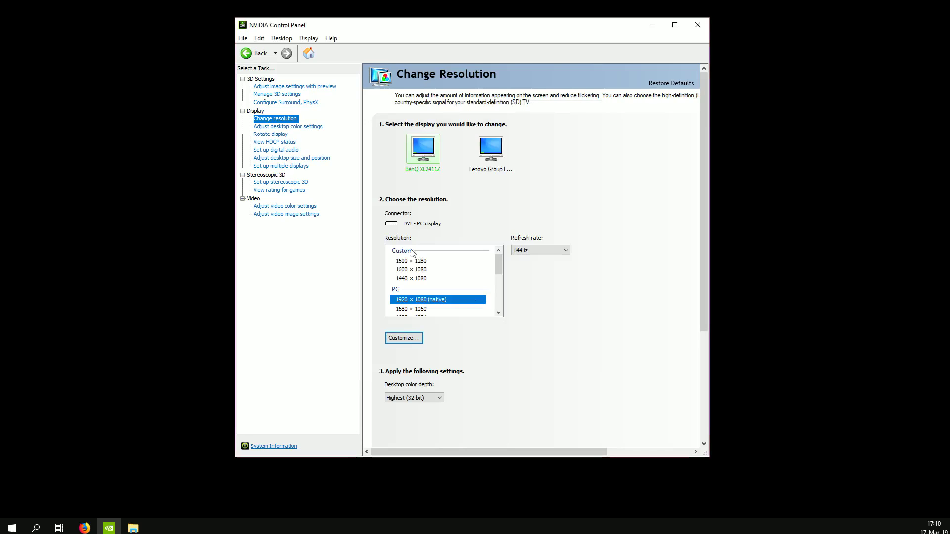
Step: Check the scaling mode, the device that performs scaling and the override option in the desktop size and position settings
{"action": "left_click", "coordinate": [287, 158]}
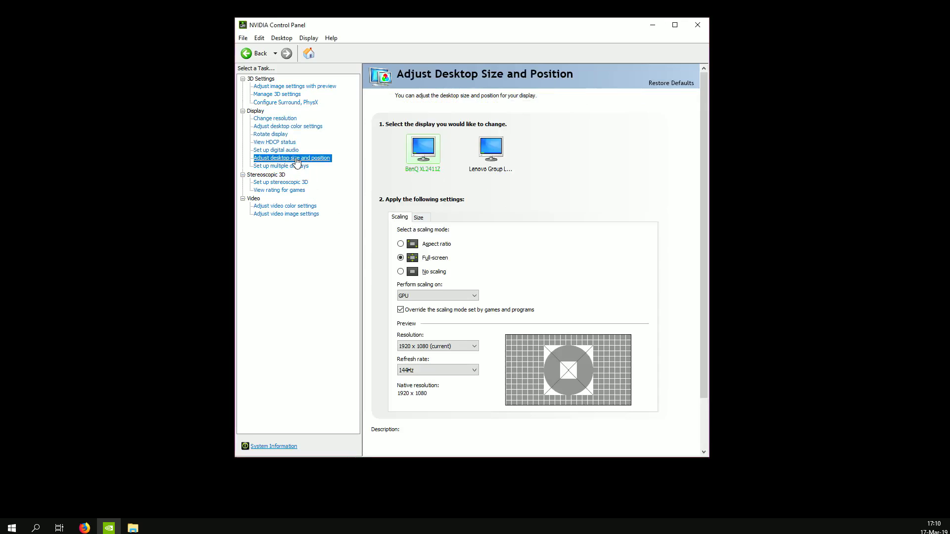
{"action": "mouse_move", "coordinate": [401, 261]}
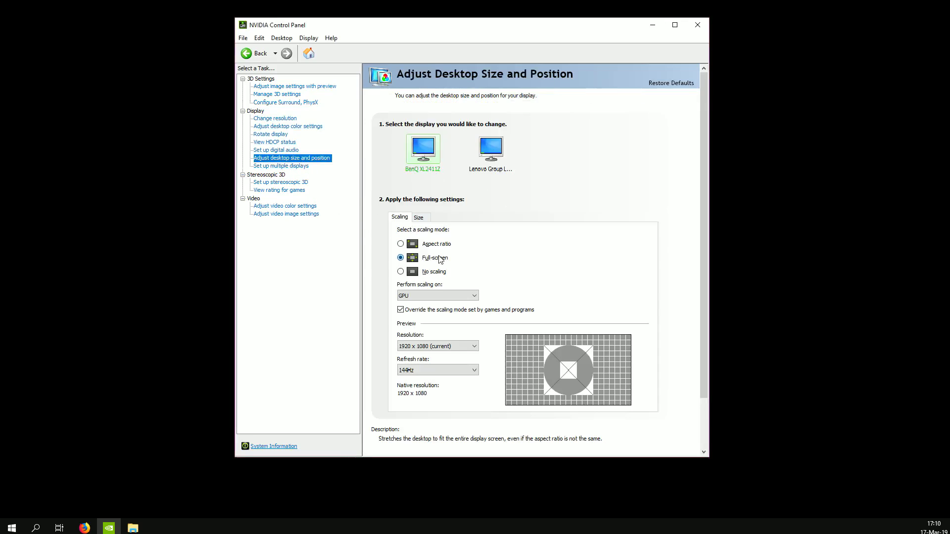
{"action": "mouse_move", "coordinate": [422, 300]}
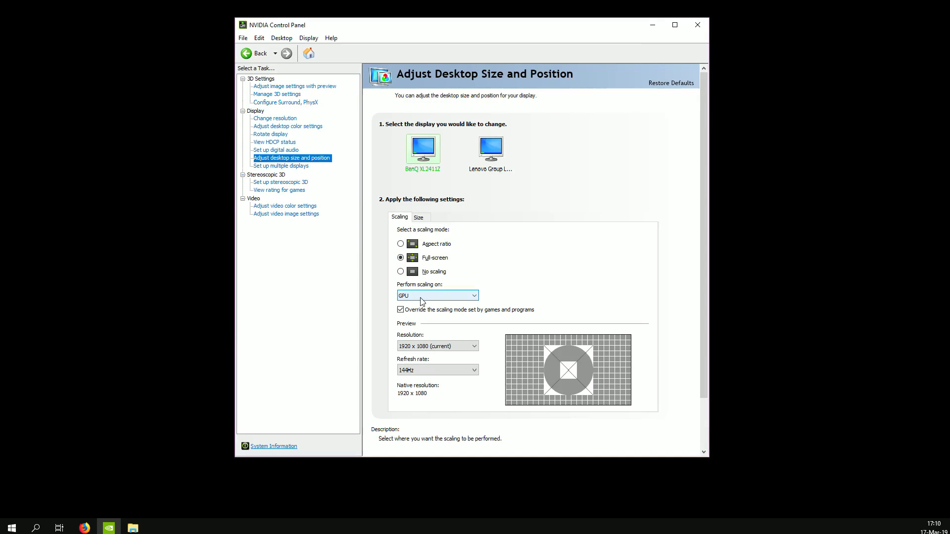
{"action": "mouse_move", "coordinate": [438, 318]}
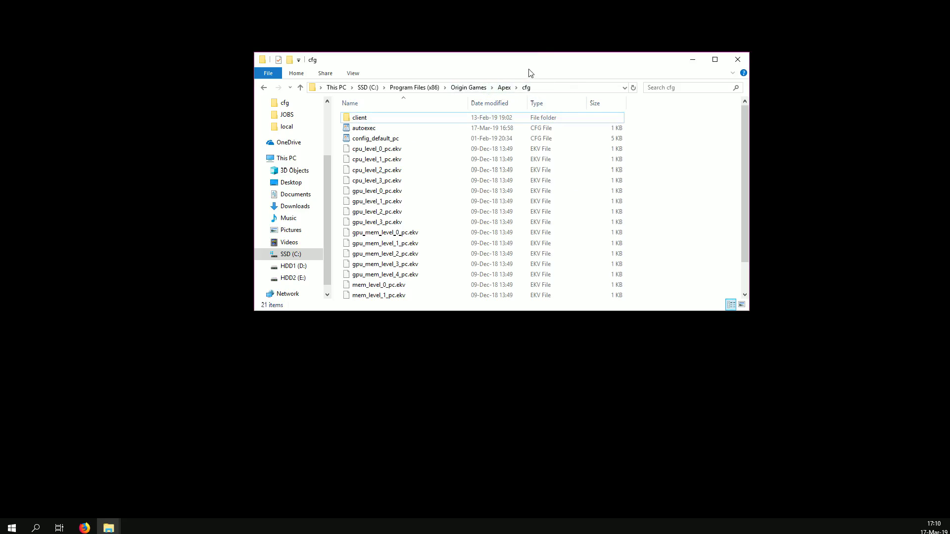
Step: Duplicate the config_default_pc file within the Apex cfg folder
{"action": "right_click", "coordinate": [365, 141]}
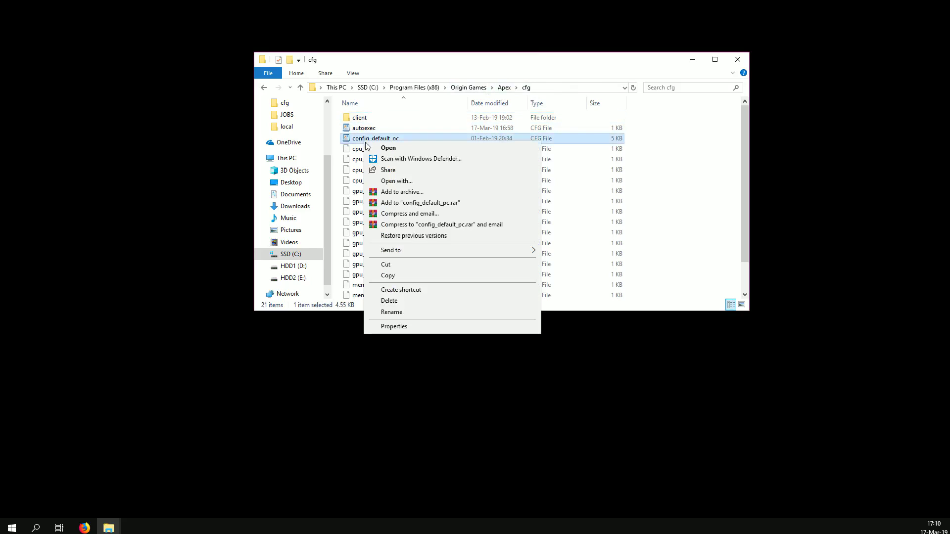
{"action": "left_click", "coordinate": [396, 278]}
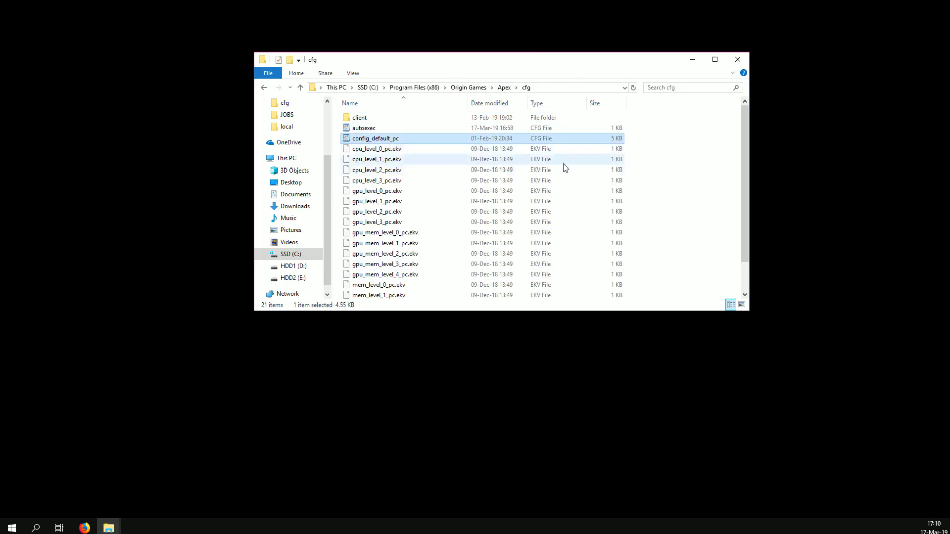
{"action": "right_click", "coordinate": [636, 198]}
{"action": "left_click", "coordinate": [659, 266]}
Step: Erase all the text in the copy of config_default_pc, save it and close it
{"action": "double_click", "coordinate": [392, 141]}
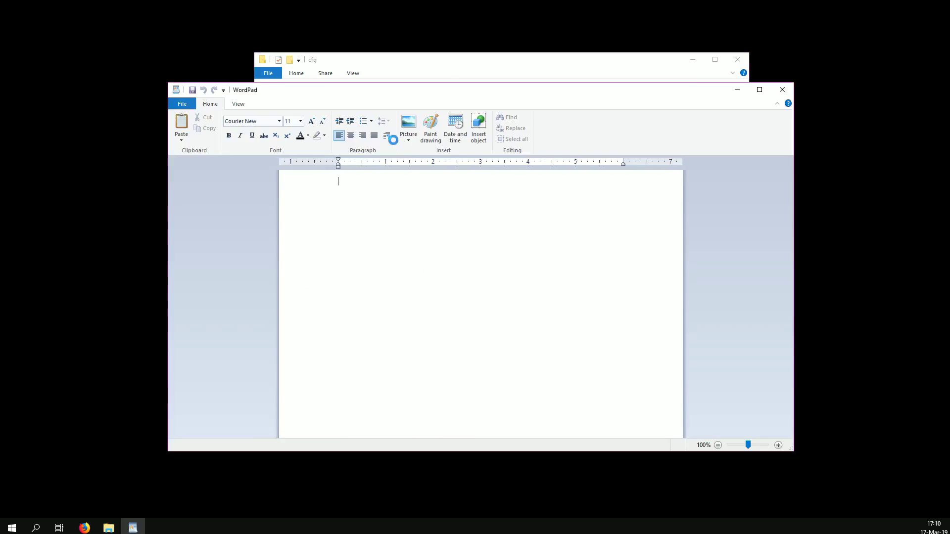
{"action": "key", "text": "ctrl+a"}
{"action": "key", "text": "Delete"}
{"action": "left_click", "coordinate": [782, 89]}
Step: Rename the emptied config copy as autoexec2
{"action": "key", "text": "F2"}
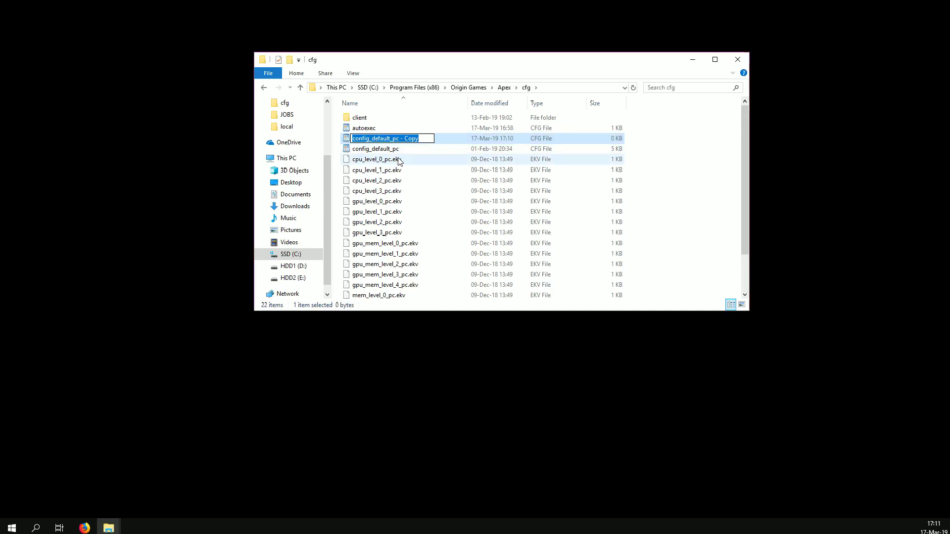
{"action": "type", "text": "autoexec2"}
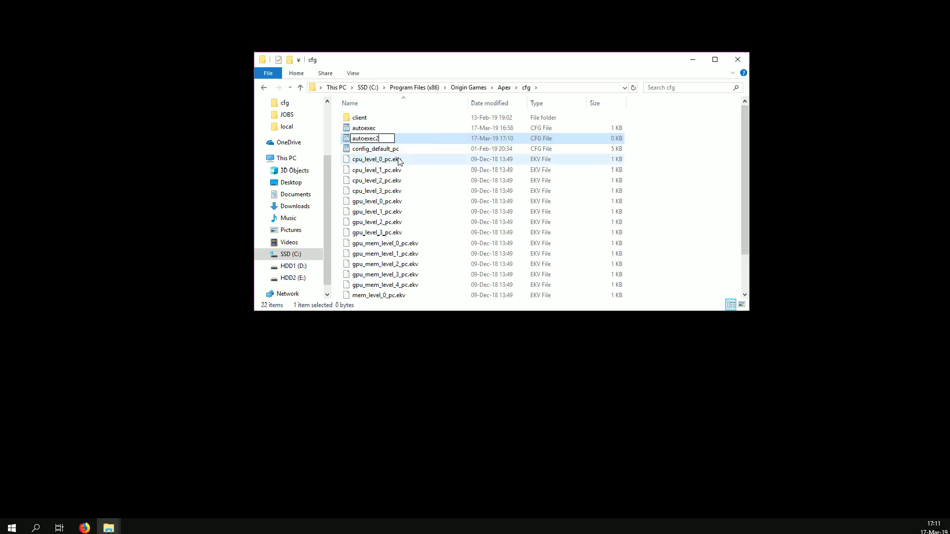
{"action": "key", "text": "Return"}
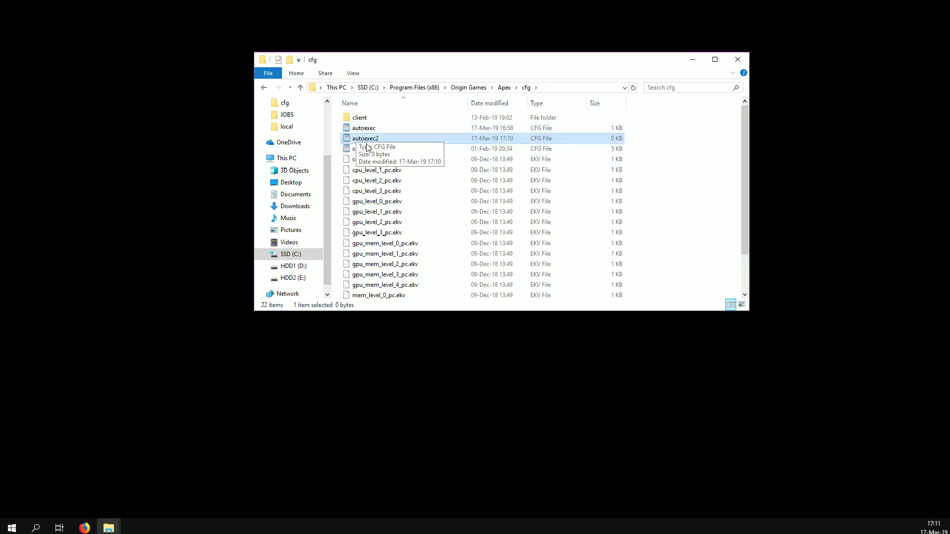
Step: Examine the commands in the existing autoexec file, especially the mat_letterbox_aspect_goal and mat_letterbox_aspect_threshold lines, and close it
{"action": "double_click", "coordinate": [368, 130]}
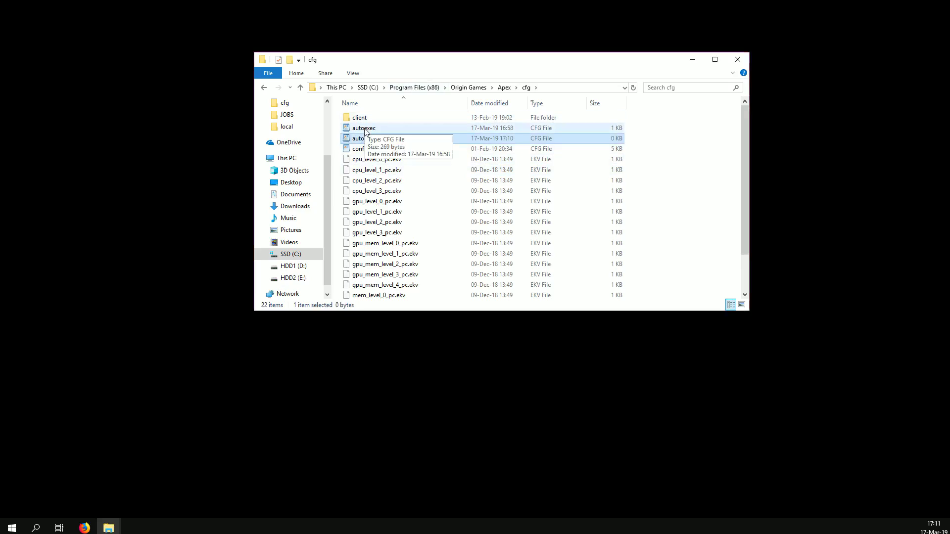
{"action": "left_click_drag", "start_coordinate": [495, 275], "coordinate": [340, 265]}
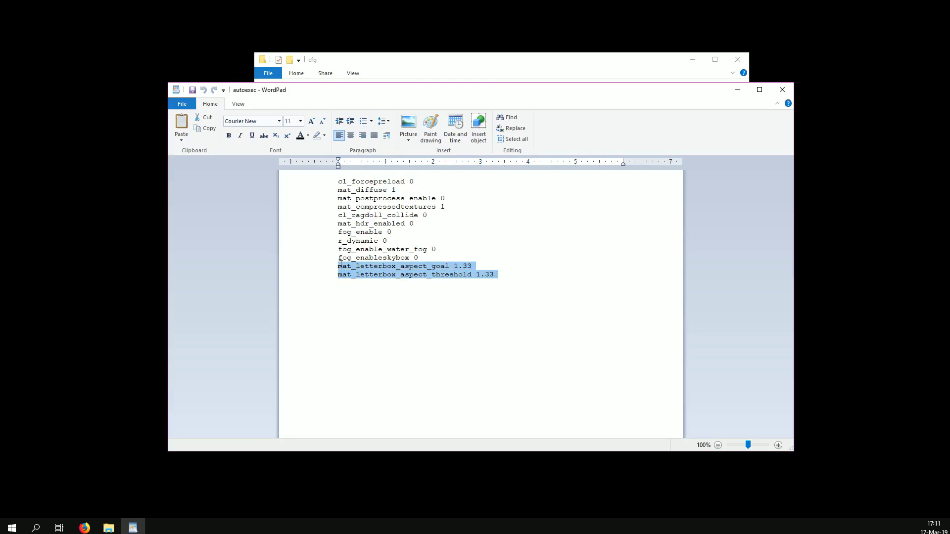
{"action": "left_click", "coordinate": [500, 276]}
{"action": "left_click_drag", "start_coordinate": [499, 276], "coordinate": [355, 268]}
{"action": "left_click", "coordinate": [499, 279]}
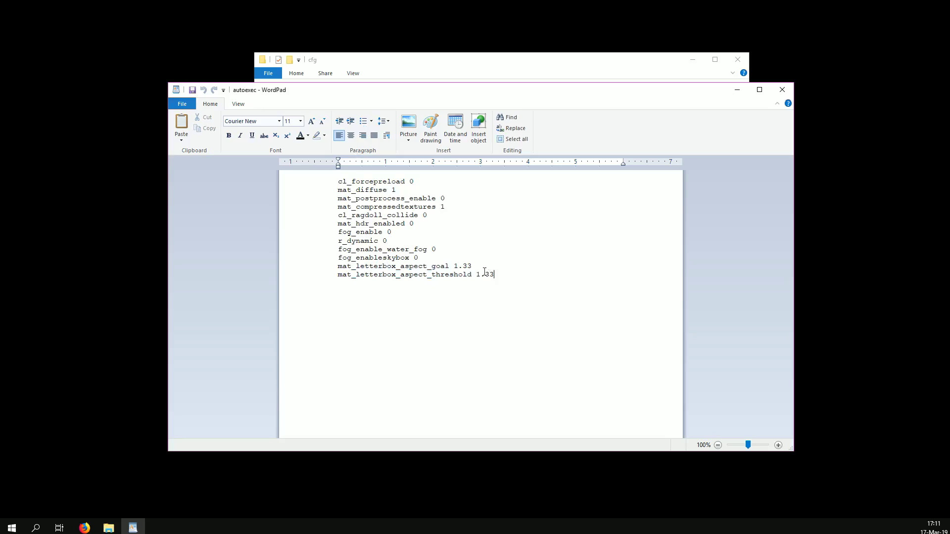
{"action": "left_click_drag", "start_coordinate": [317, 185], "coordinate": [321, 241]}
{"action": "left_click", "coordinate": [505, 275]}
{"action": "left_click_drag", "start_coordinate": [500, 276], "coordinate": [339, 267]}
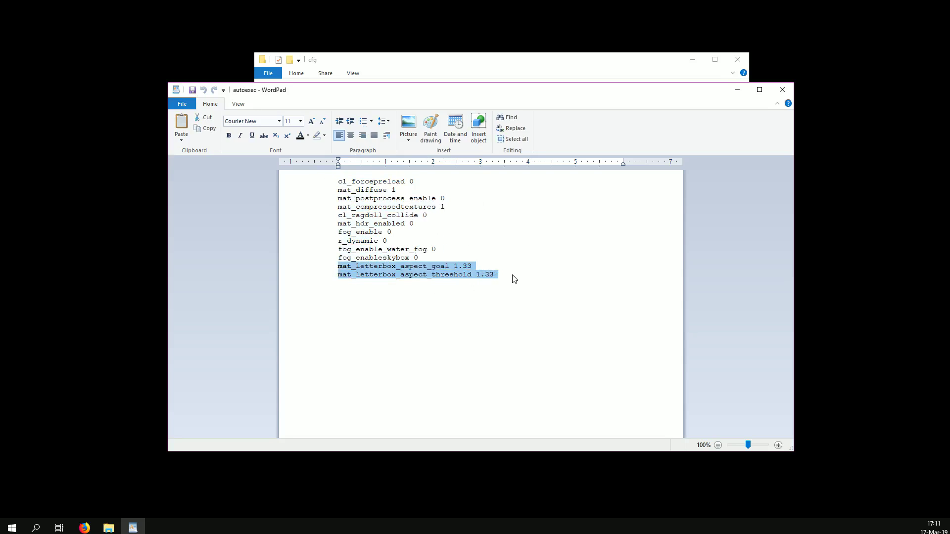
{"action": "left_click", "coordinate": [500, 277]}
{"action": "left_click_drag", "start_coordinate": [499, 275], "coordinate": [332, 268]}
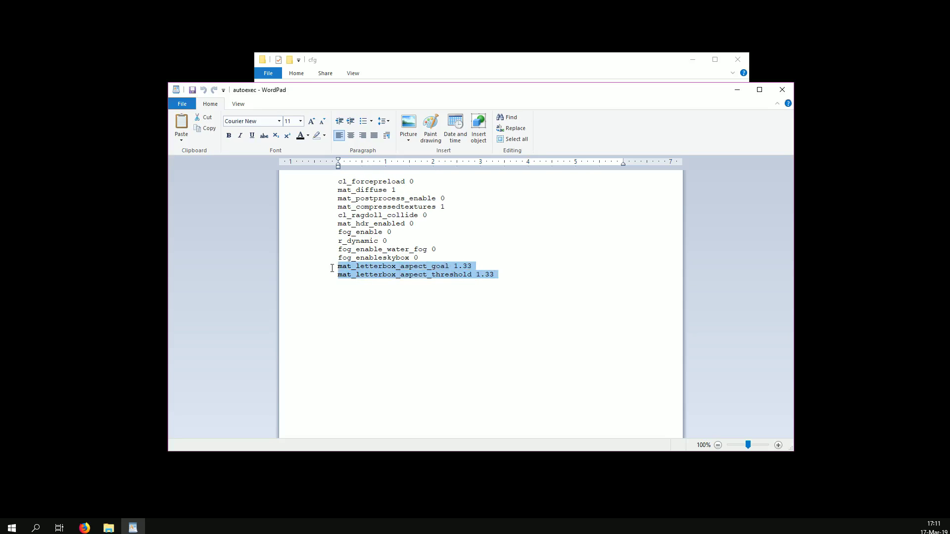
{"action": "left_click", "coordinate": [575, 234]}
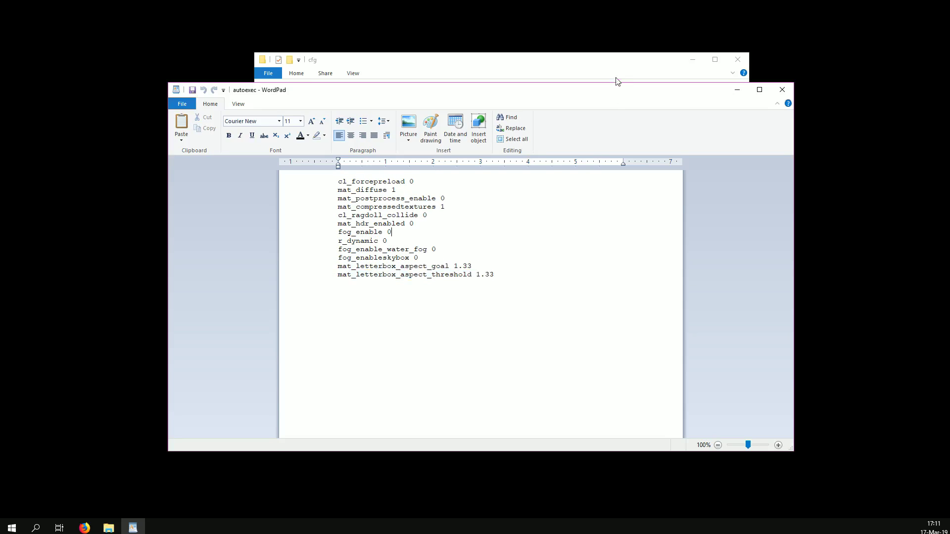
{"action": "left_click", "coordinate": [782, 92]}
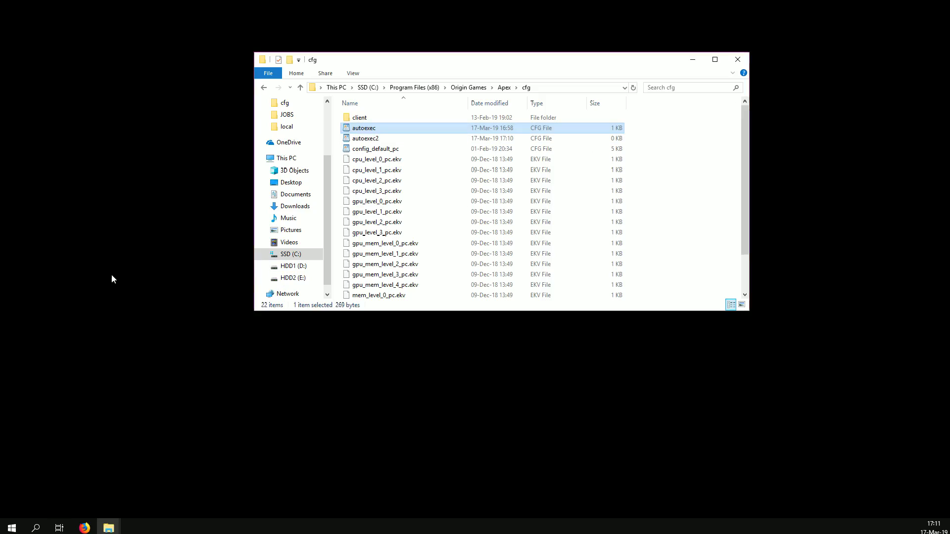
Step: Switch to Origin and open the advanced launch options in the Apex Legends game properties
{"action": "right_click", "coordinate": [117, 233]}
{"action": "left_click", "coordinate": [401, 73]}
{"action": "left_click", "coordinate": [12, 528]}
{"action": "left_click", "coordinate": [297, 453]}
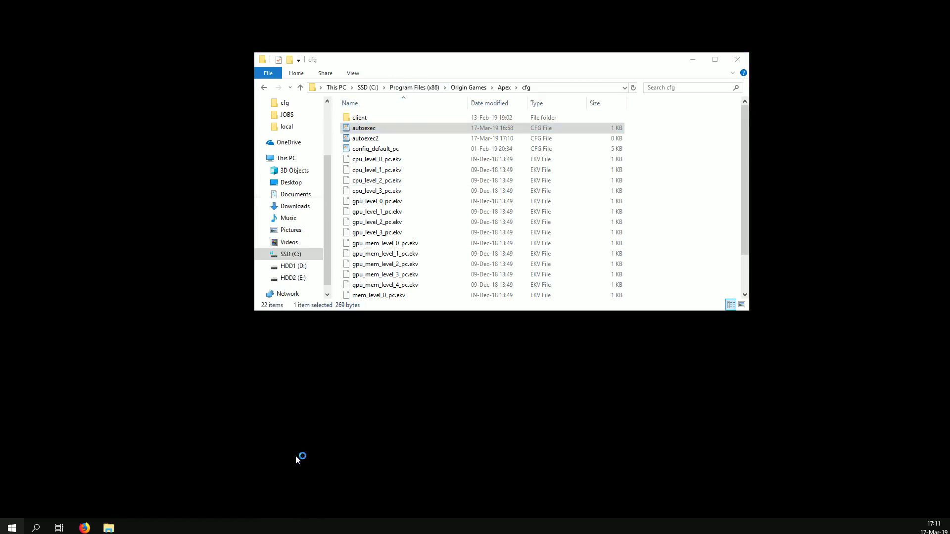
{"action": "left_click", "coordinate": [614, 311]}
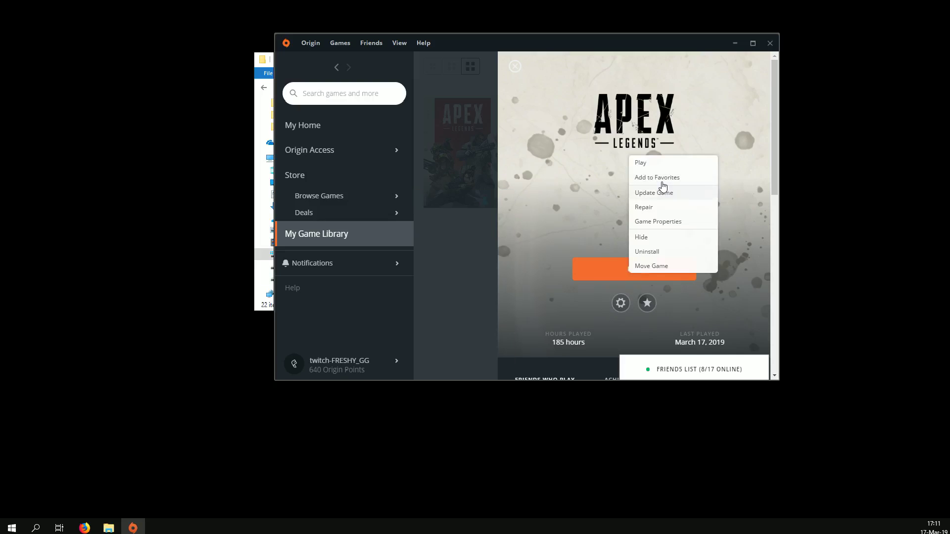
{"action": "left_click", "coordinate": [658, 223]}
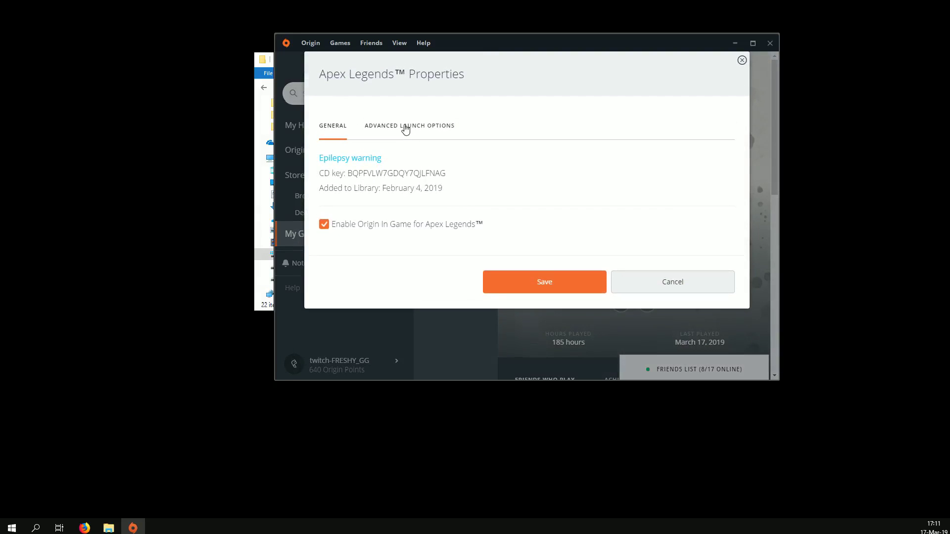
{"action": "left_click", "coordinate": [403, 128]}
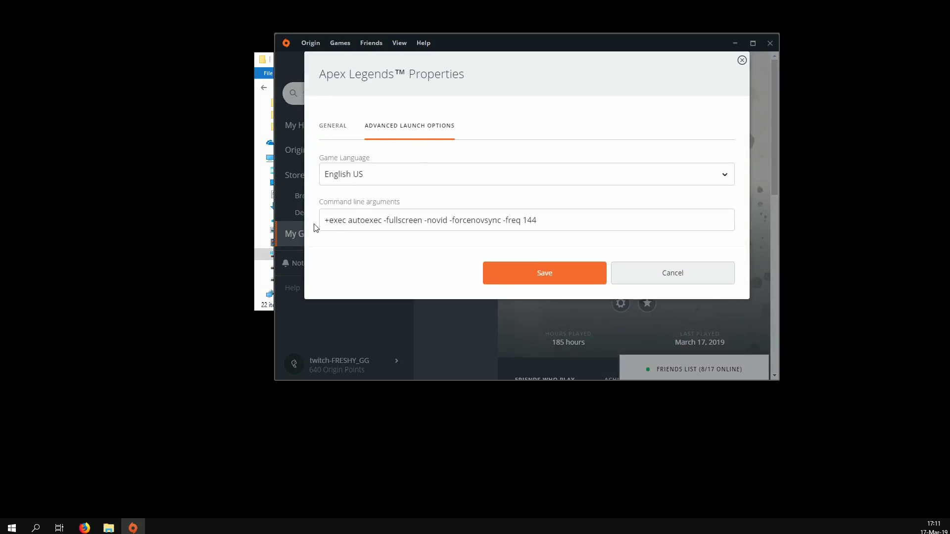
Step: Check the +exec autoexec command line argument and save the game properties, minimising Origin
{"action": "left_click_drag", "start_coordinate": [326, 220], "coordinate": [382, 221]}
{"action": "left_click", "coordinate": [404, 241]}
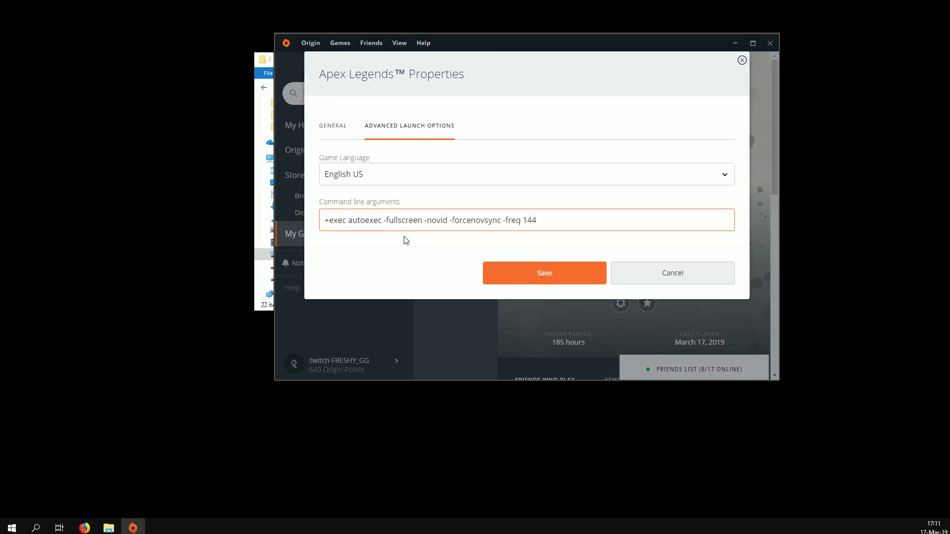
{"action": "left_click", "coordinate": [557, 283]}
{"action": "left_click", "coordinate": [735, 44]}
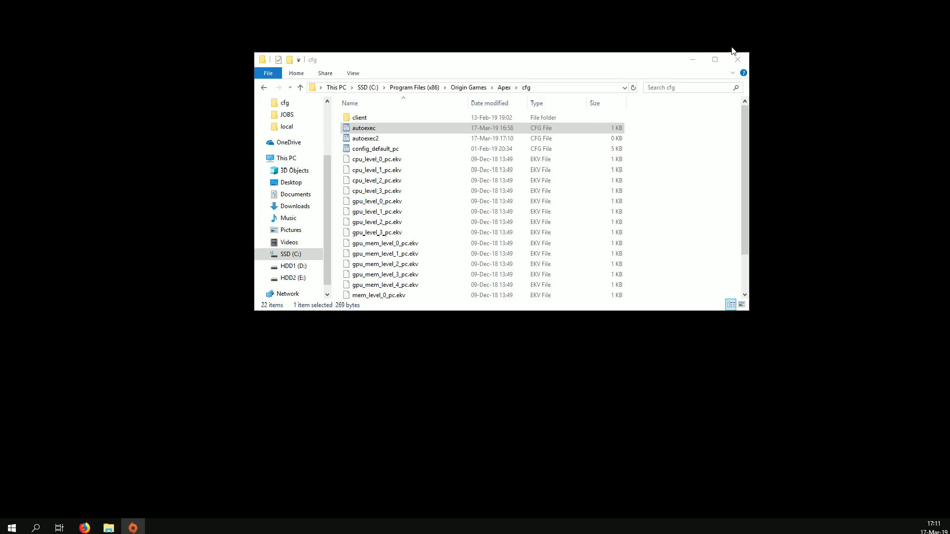
Step: Open videoconfig from the Respawn\Apex\local saved games folder and examine its setting.fullscreen line
{"action": "mouse_move", "coordinate": [109, 528]}
{"action": "left_click", "coordinate": [44, 465]}
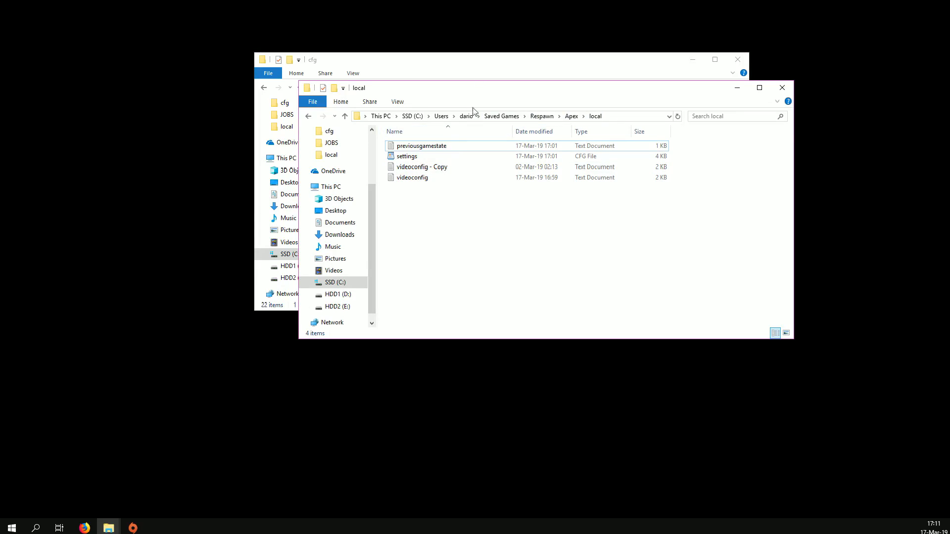
{"action": "double_click", "coordinate": [412, 179]}
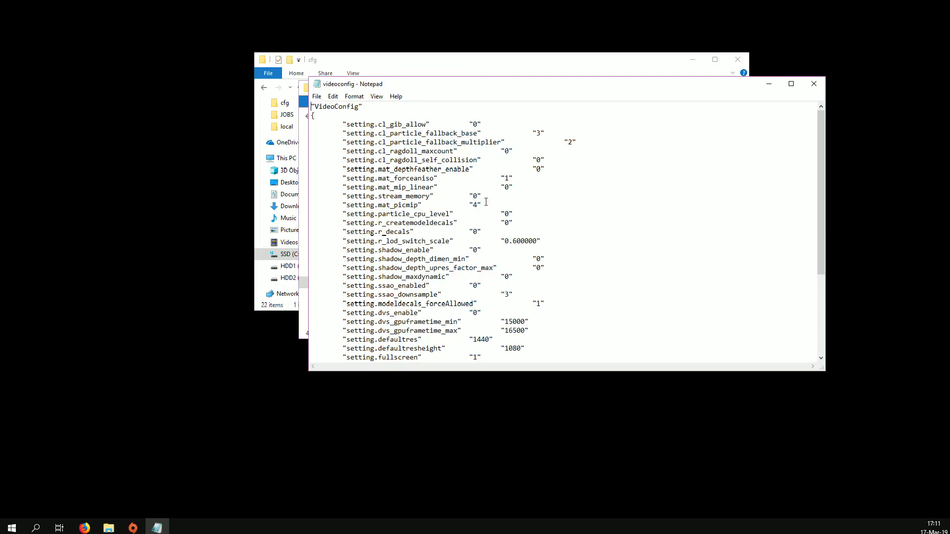
{"action": "scroll", "coordinate": [524, 247], "scroll_direction": "down", "scroll_amount": 5}
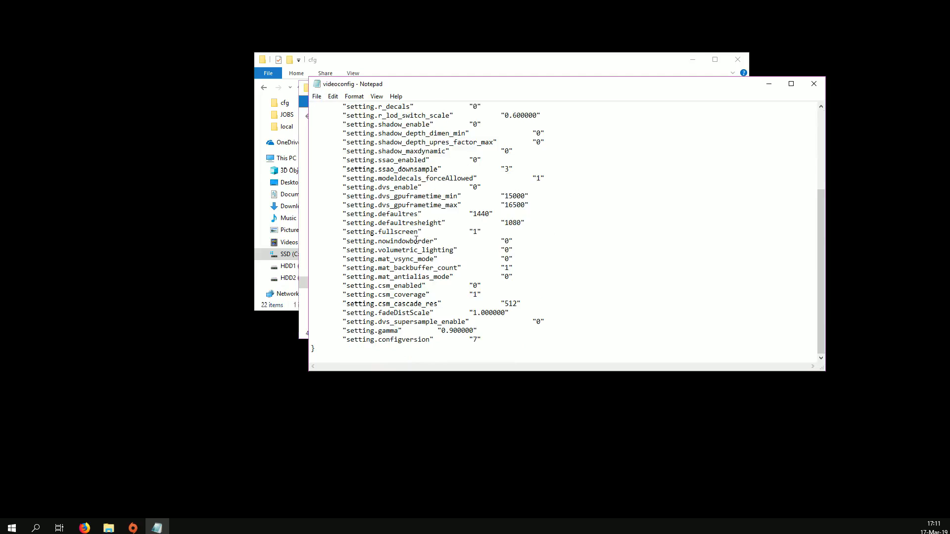
{"action": "mouse_move", "coordinate": [474, 232]}
{"action": "left_mouse_down"}
{"action": "mouse_move", "coordinate": [342, 232]}
{"action": "mouse_move", "coordinate": [489, 234]}
{"action": "left_mouse_up"}
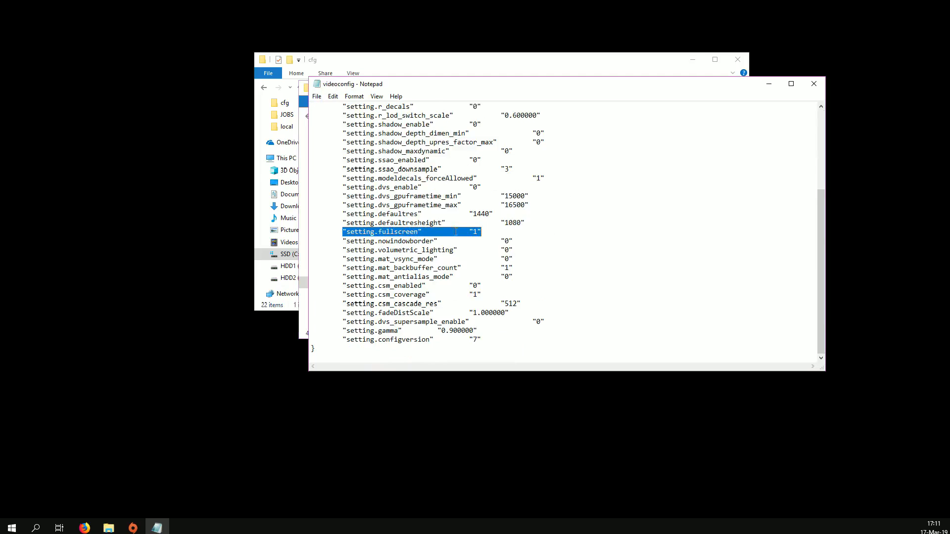
{"action": "left_click", "coordinate": [492, 232]}
Step: Examine the setting.defaultres and setting.defaultresheight lines in videoconfig and close the file
{"action": "left_click_drag", "start_coordinate": [534, 223], "coordinate": [313, 213]}
{"action": "left_click", "coordinate": [352, 213]}
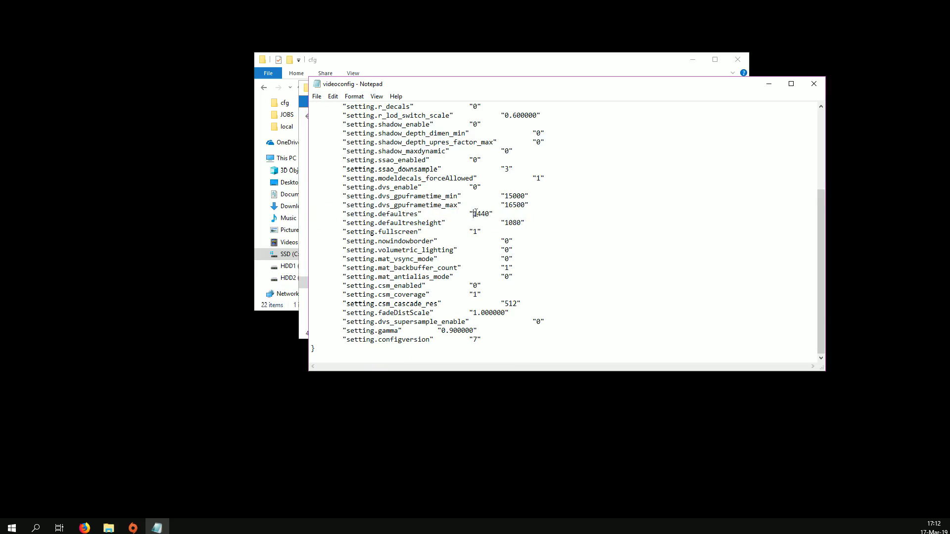
{"action": "double_click", "coordinate": [475, 214]}
{"action": "left_click_drag", "start_coordinate": [528, 222], "coordinate": [334, 217]}
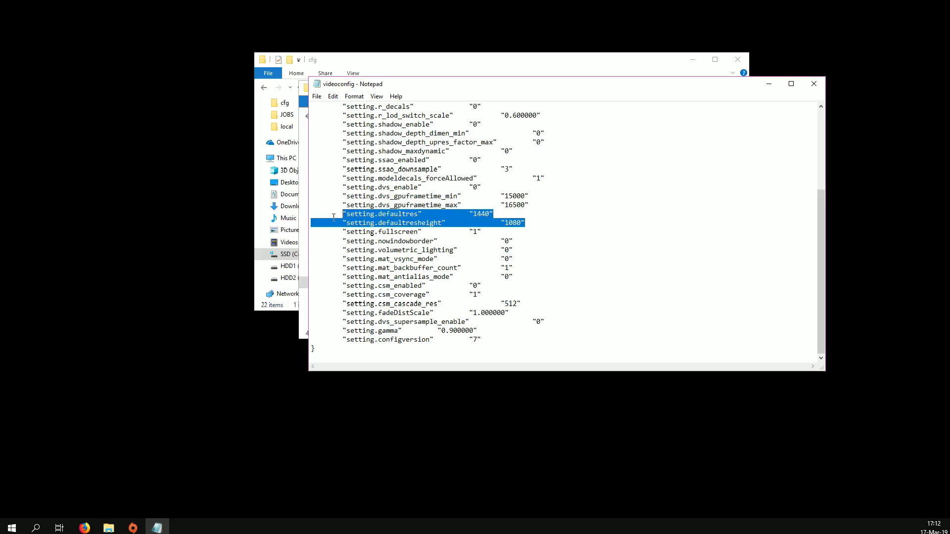
{"action": "left_click", "coordinate": [496, 220]}
{"action": "left_click_drag", "start_coordinate": [526, 223], "coordinate": [341, 204]}
{"action": "left_click_drag", "start_coordinate": [476, 223], "coordinate": [389, 223]}
{"action": "left_click_drag", "start_coordinate": [513, 215], "coordinate": [363, 215]}
{"action": "left_click", "coordinate": [524, 223]}
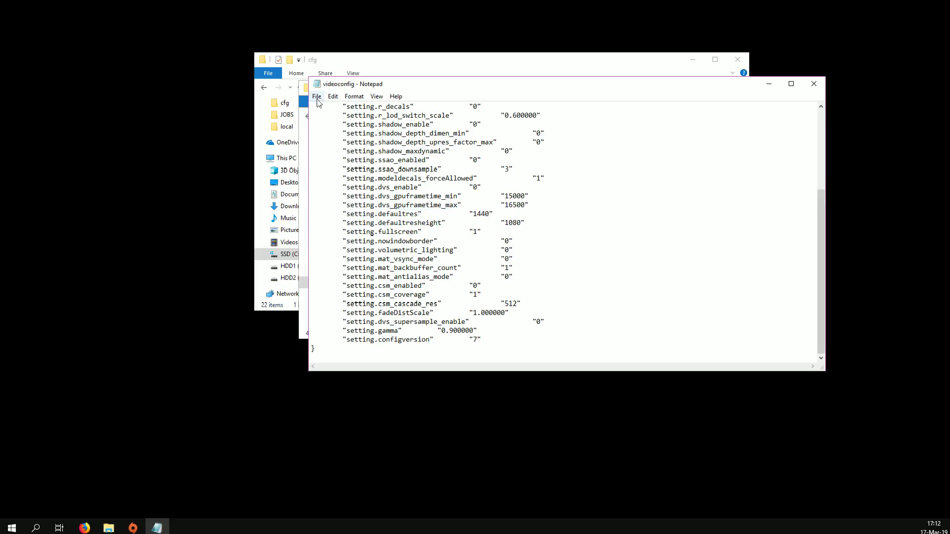
{"action": "left_click", "coordinate": [813, 83]}
Step: Set the videoconfig file to Read-only in its properties and confirm
{"action": "right_click", "coordinate": [408, 179]}
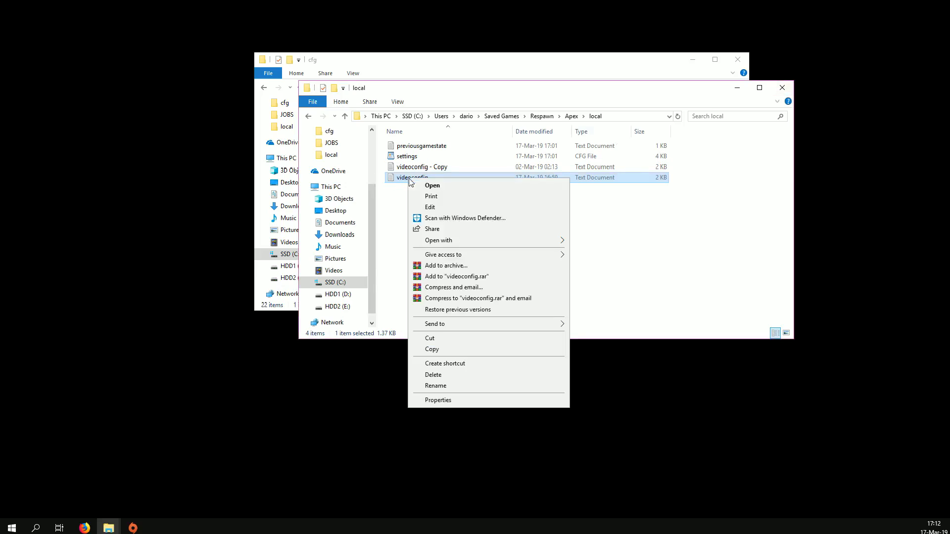
{"action": "left_click", "coordinate": [445, 400]}
{"action": "left_click", "coordinate": [462, 368]}
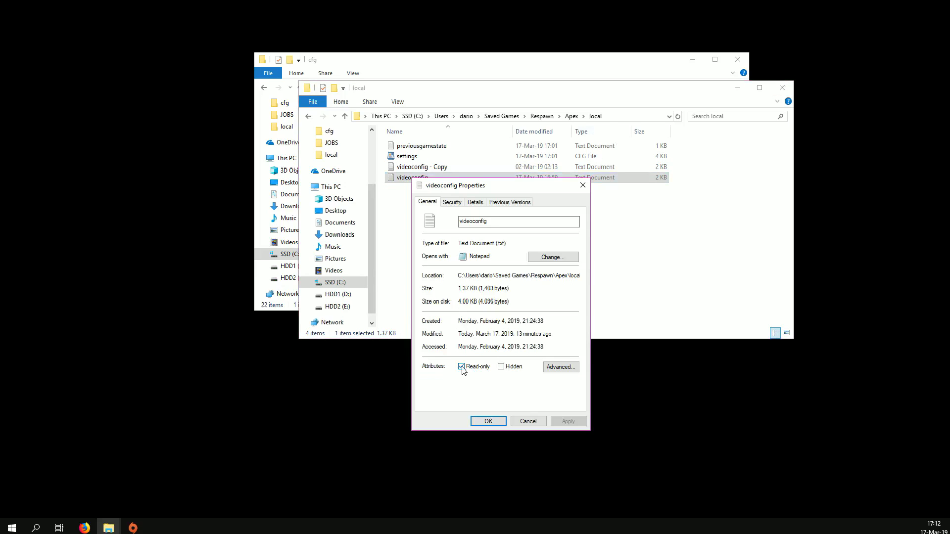
{"action": "left_click", "coordinate": [484, 421]}
{"action": "left_click", "coordinate": [445, 231]}
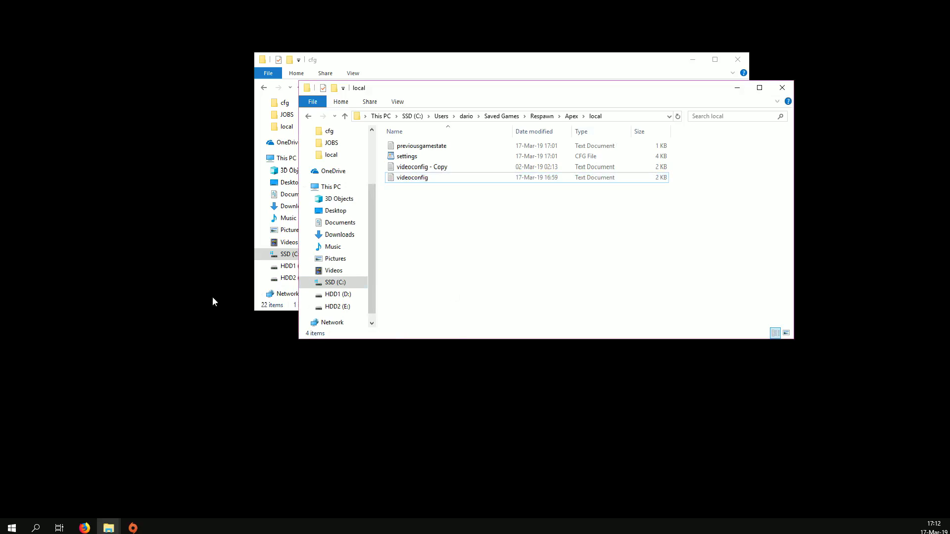
Step: Switch to Firefox and calculate the aspect ratio for a width of 1440 and a height of 1080
{"action": "left_click", "coordinate": [84, 528]}
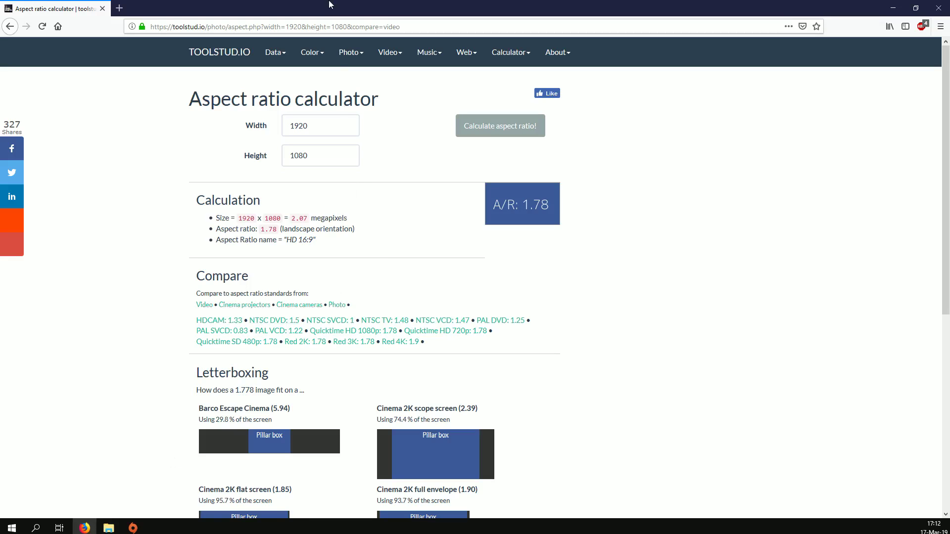
{"action": "double_click", "coordinate": [325, 132]}
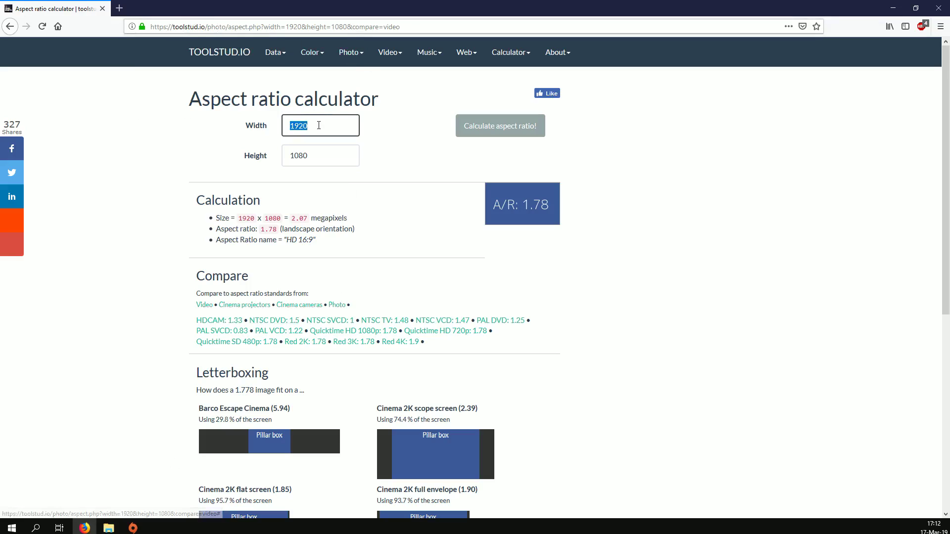
{"action": "type", "text": "1"}
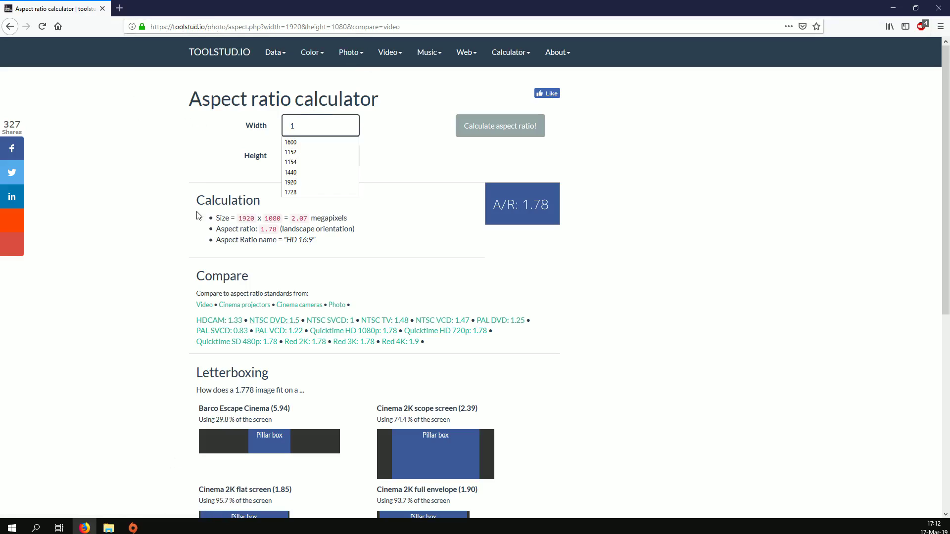
{"action": "type", "text": "440"}
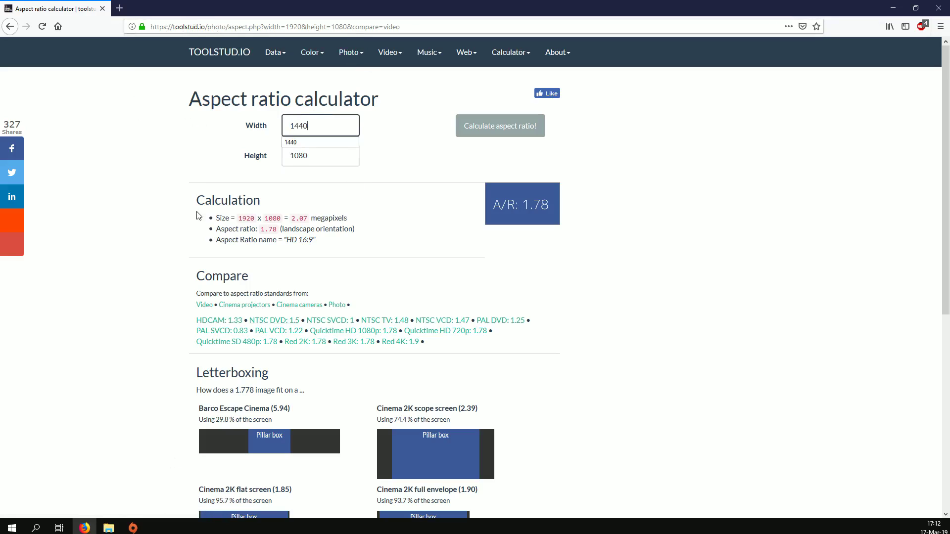
{"action": "left_click", "coordinate": [161, 90]}
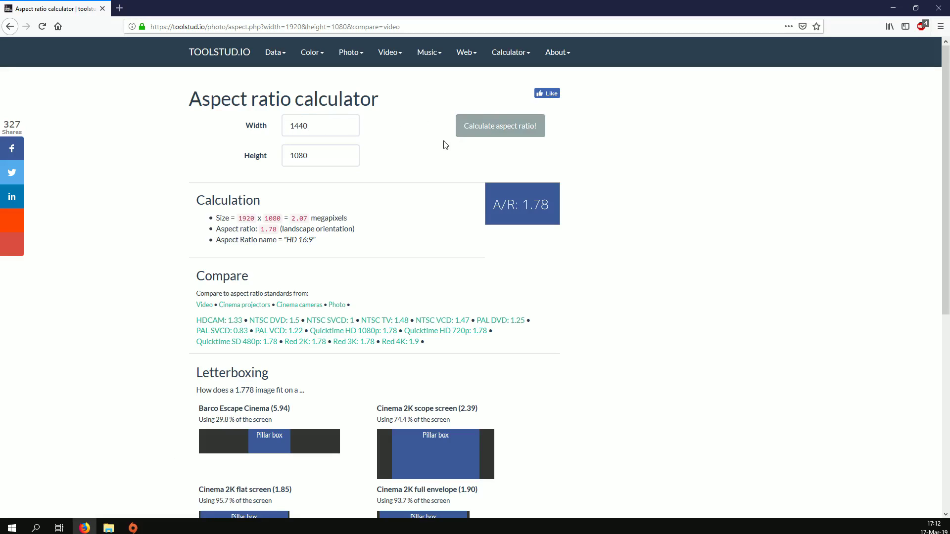
{"action": "left_click", "coordinate": [492, 131]}
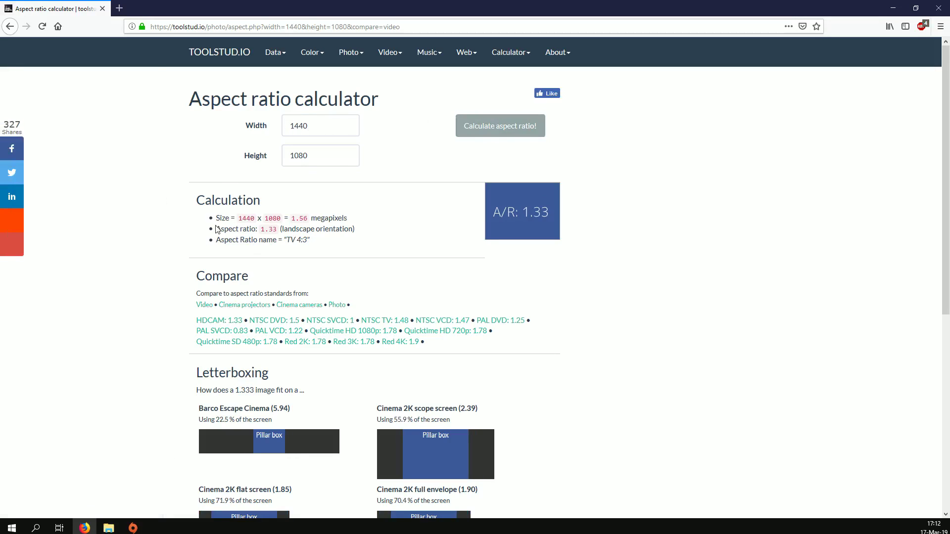
{"action": "left_click_drag", "start_coordinate": [277, 229], "coordinate": [208, 229]}
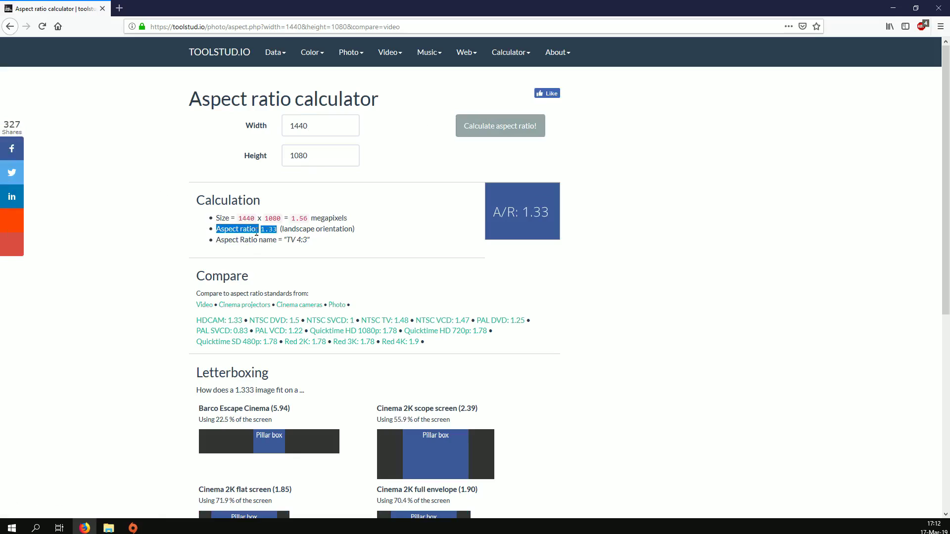
{"action": "left_click", "coordinate": [274, 229]}
Step: Open autoexec from the cfg folder and examine the mat_letterbox_aspect_goal and mat_letterbox_aspect_threshold lines
{"action": "mouse_move", "coordinate": [108, 528]}
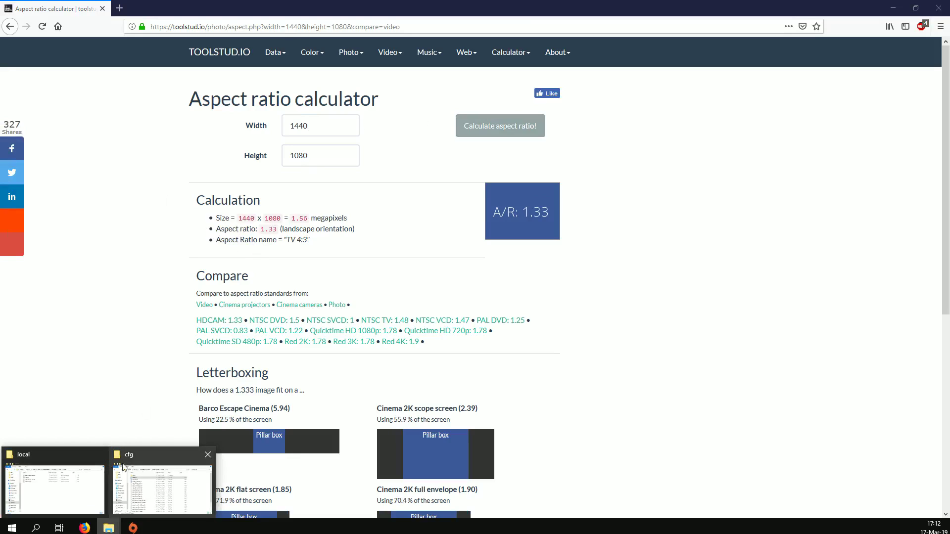
{"action": "left_click", "coordinate": [148, 482]}
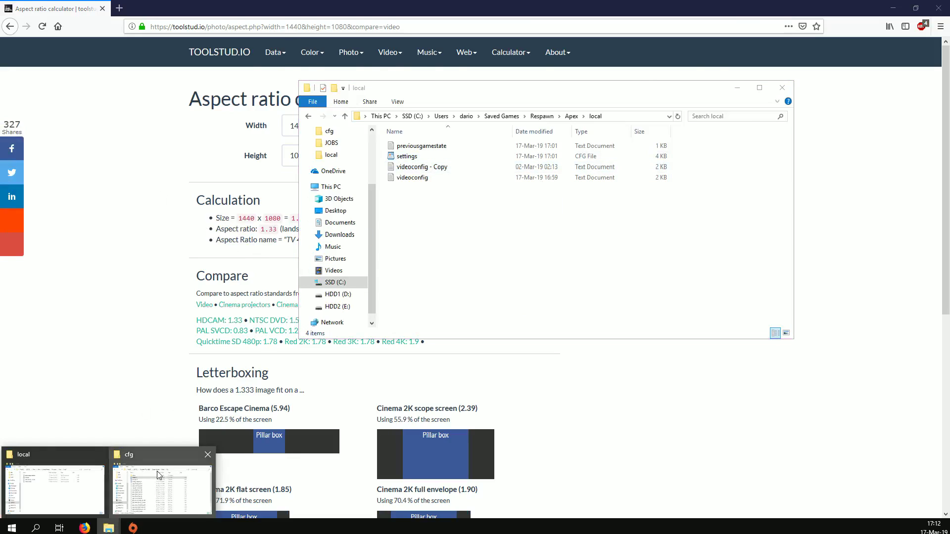
{"action": "left_click", "coordinate": [163, 482]}
{"action": "double_click", "coordinate": [383, 129]}
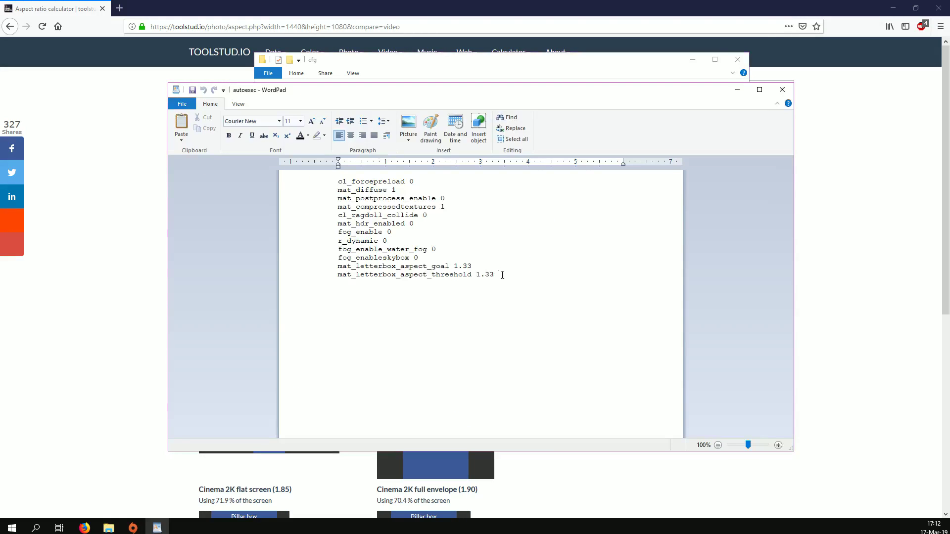
{"action": "left_click_drag", "start_coordinate": [503, 275], "coordinate": [333, 269]}
{"action": "left_click_drag", "start_coordinate": [504, 275], "coordinate": [316, 267]}
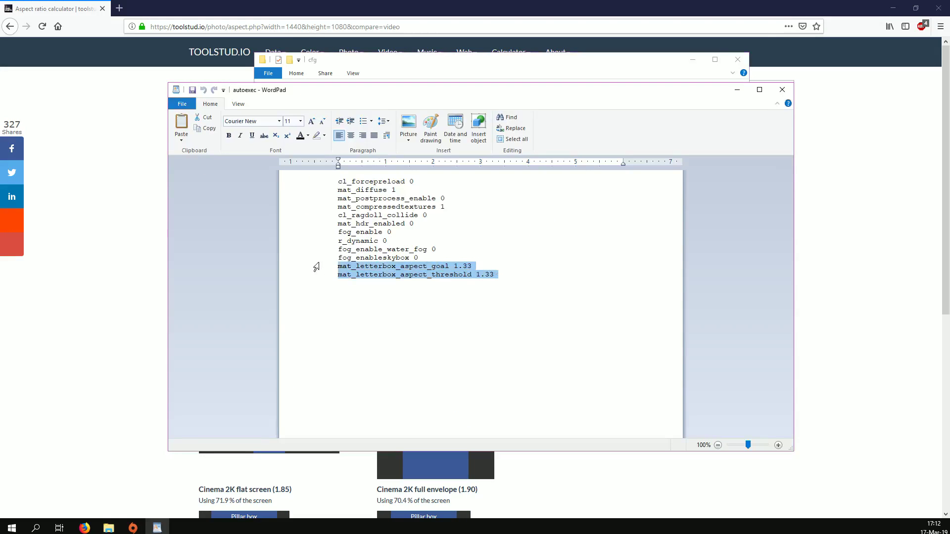
{"action": "left_click", "coordinate": [507, 275]}
Step: Calculate the aspect ratio for 1600 × 1080 in the browser and compare it with the letterbox lines in autoexec
{"action": "left_click", "coordinate": [359, 4]}
{"action": "double_click", "coordinate": [321, 132]}
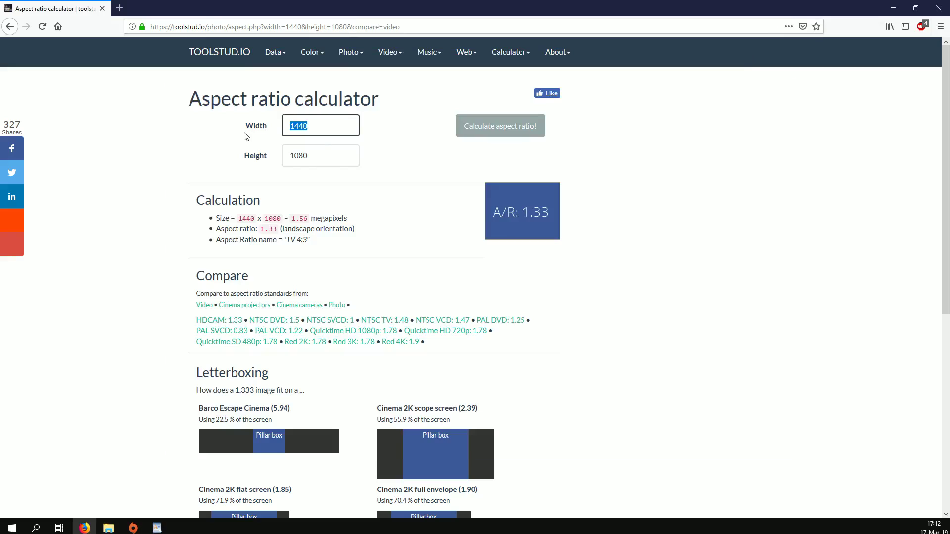
{"action": "type", "text": "1600"}
{"action": "left_click", "coordinate": [379, 102]}
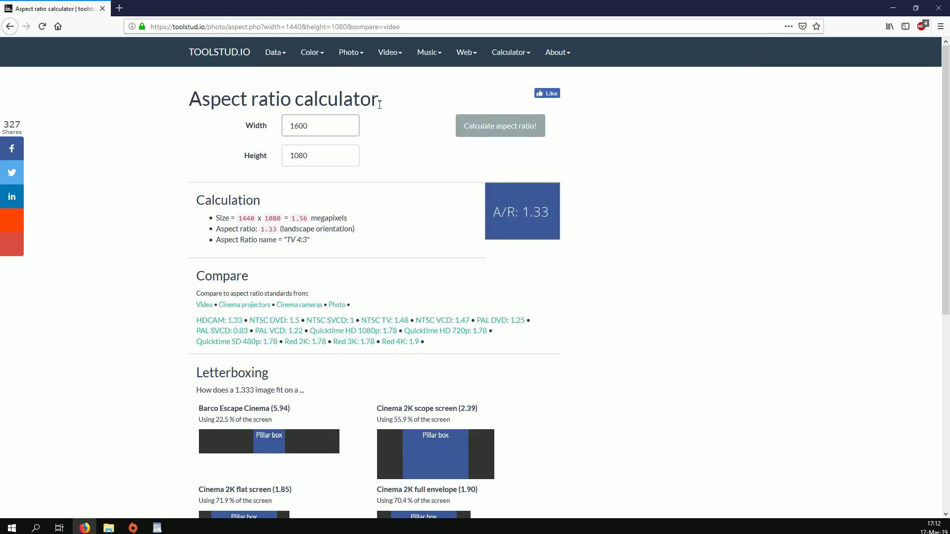
{"action": "left_click", "coordinate": [487, 127]}
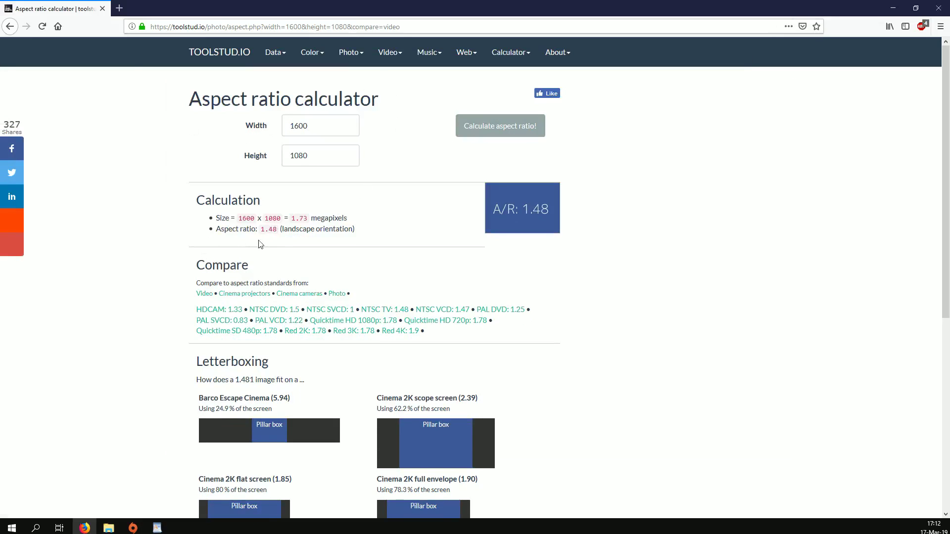
{"action": "left_click", "coordinate": [158, 528]}
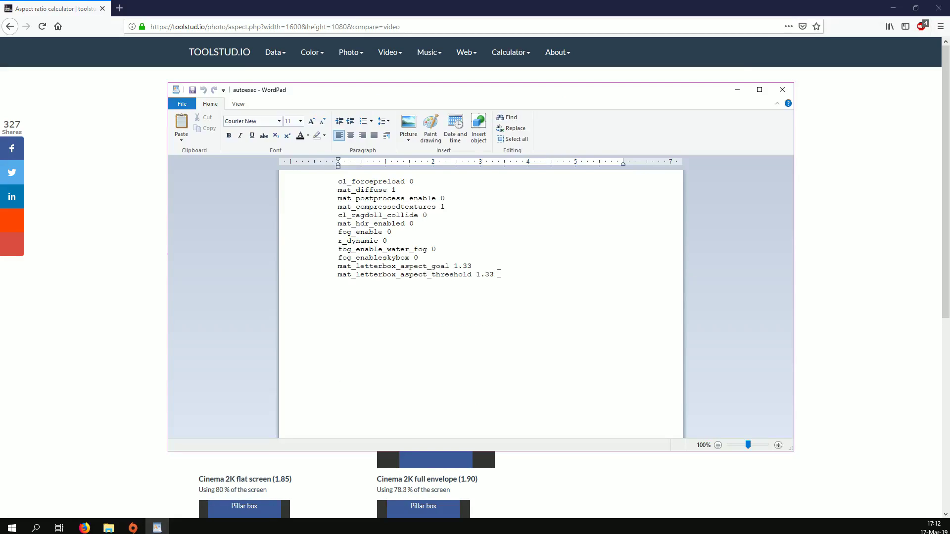
{"action": "left_click_drag", "start_coordinate": [499, 274], "coordinate": [338, 266]}
Step: Calculate the aspect ratio for 1600 × 1280 in the browser and review the letterbox values in autoexec against it
{"action": "left_click", "coordinate": [310, 3]}
{"action": "left_click_drag", "start_coordinate": [317, 126], "coordinate": [220, 117]}
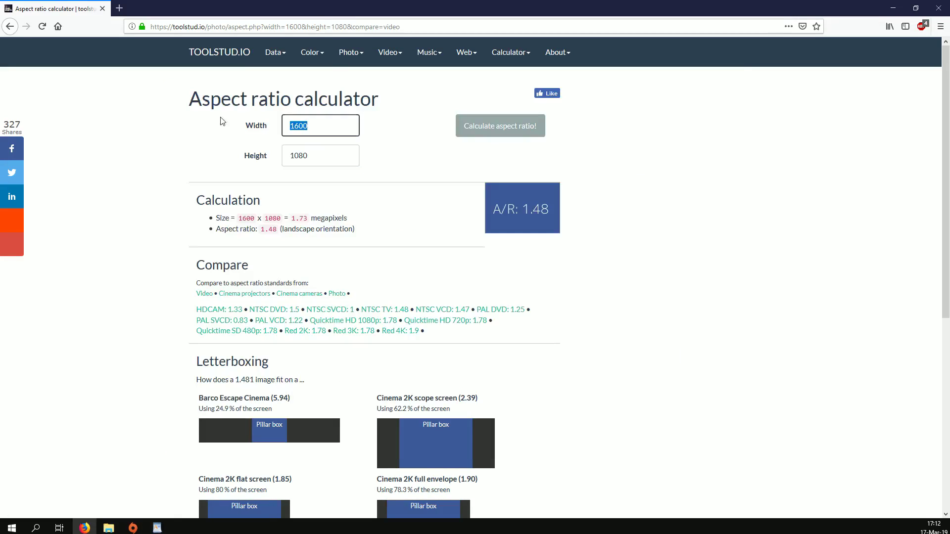
{"action": "type", "text": "1600"}
{"action": "key", "text": "Tab"}
{"action": "type", "text": "1"}
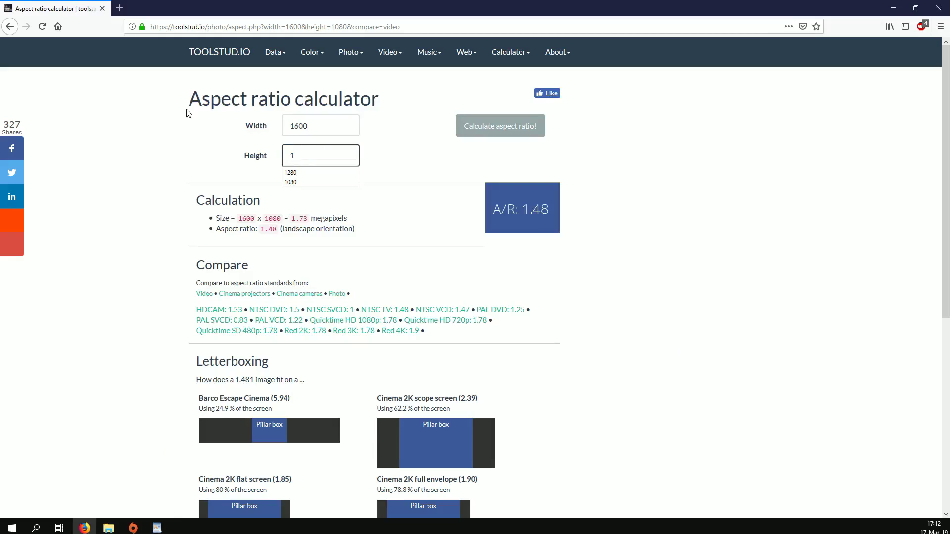
{"action": "type", "text": "280"}
{"action": "left_click", "coordinate": [470, 126]}
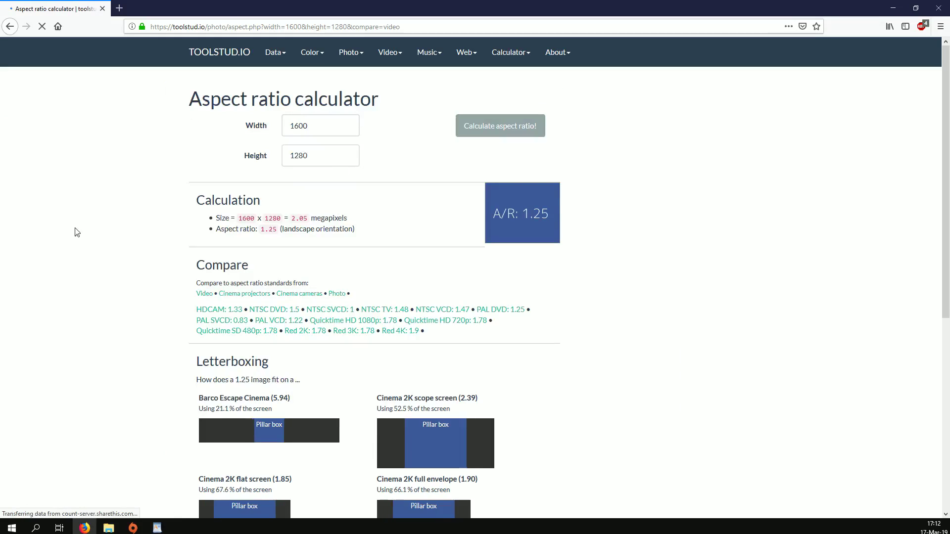
{"action": "left_click", "coordinate": [156, 528]}
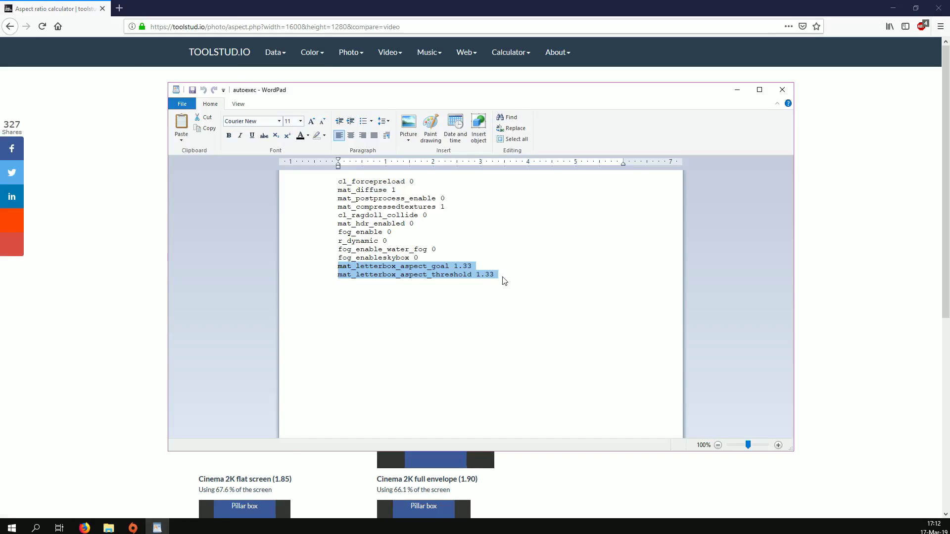
{"action": "left_click", "coordinate": [505, 281]}
{"action": "left_click_drag", "start_coordinate": [520, 275], "coordinate": [299, 263]}
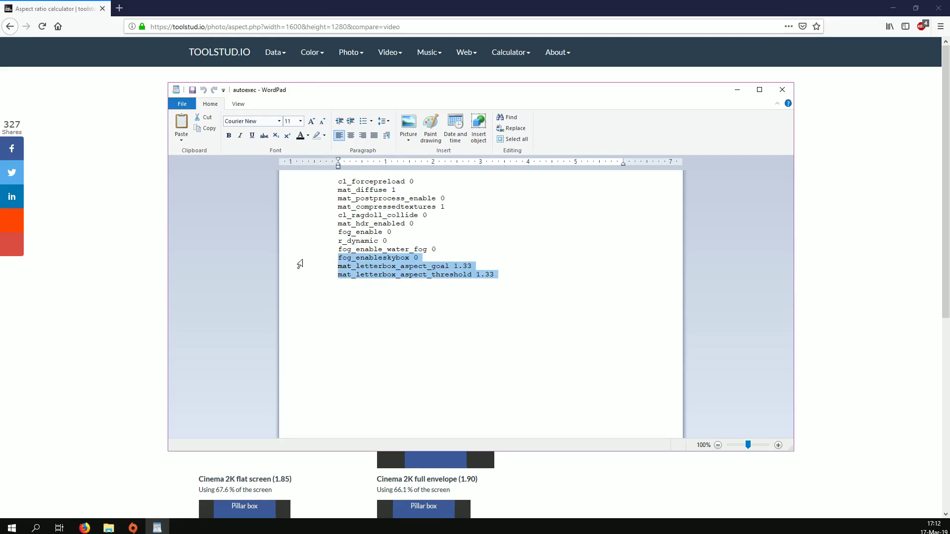
{"action": "left_click", "coordinate": [477, 272]}
Step: Return to the aspect ratio calculator and examine the width and height entries and the calculated ratio
{"action": "left_click", "coordinate": [303, 4]}
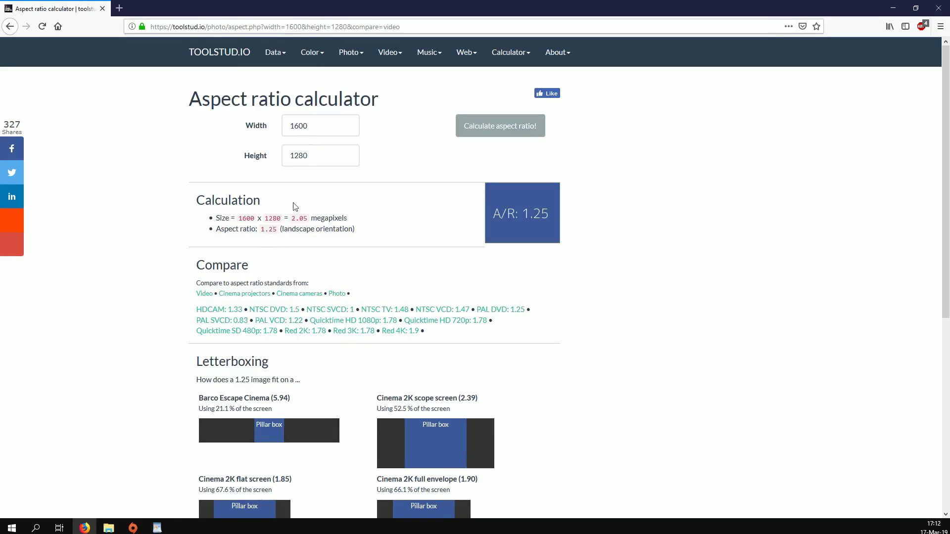
{"action": "left_click_drag", "start_coordinate": [317, 126], "coordinate": [173, 125]}
{"action": "left_click_drag", "start_coordinate": [307, 163], "coordinate": [189, 141]}
{"action": "left_click", "coordinate": [331, 126]}
{"action": "left_click_drag", "start_coordinate": [331, 126], "coordinate": [236, 125]}
{"action": "left_click_drag", "start_coordinate": [311, 156], "coordinate": [224, 141]}
{"action": "left_click", "coordinate": [310, 125]}
{"action": "key", "text": "Tab"}
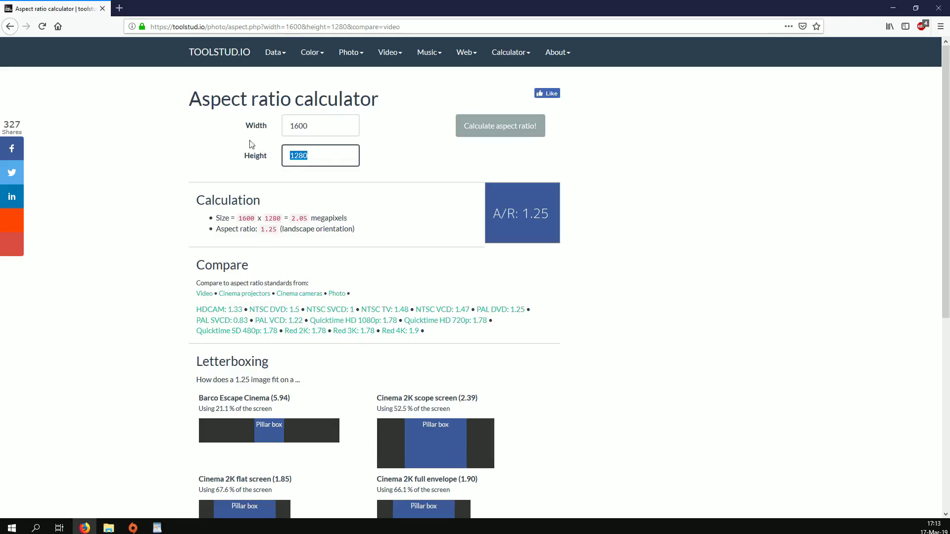
{"action": "key", "text": "shift+Tab"}
{"action": "key", "text": "Right"}
{"action": "key", "text": "Tab"}
{"action": "key", "text": "shift+Tab"}
{"action": "key", "text": "Right"}
{"action": "key", "text": "Tab"}
{"action": "key", "text": "shift+Tab"}
{"action": "key", "text": "Right"}
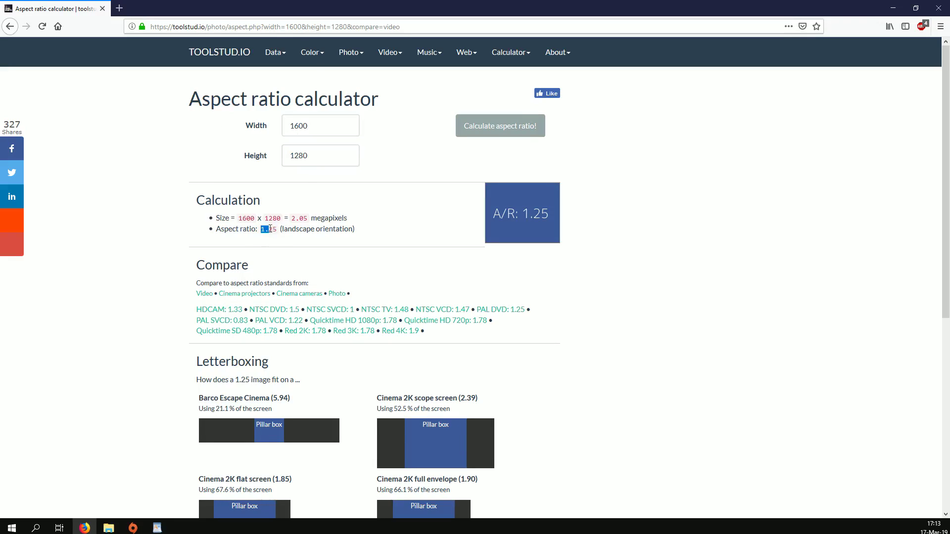
Step: Minimise the browser, switch to Apex Legends, choose the Training mode in the lobby and start it
{"action": "left_click", "coordinate": [133, 528]}
{"action": "left_click", "coordinate": [430, 4]}
{"action": "left_click", "coordinate": [894, 8]}
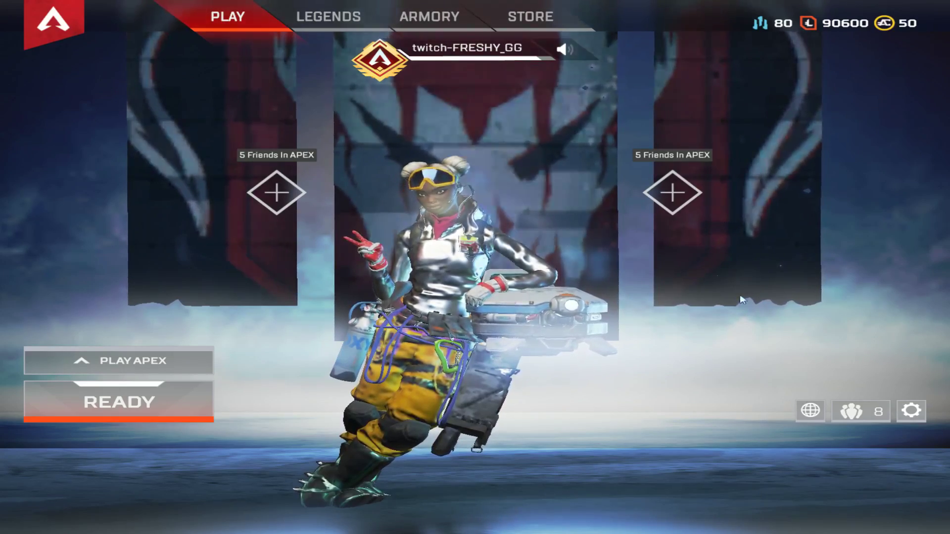
{"action": "left_click", "coordinate": [78, 371]}
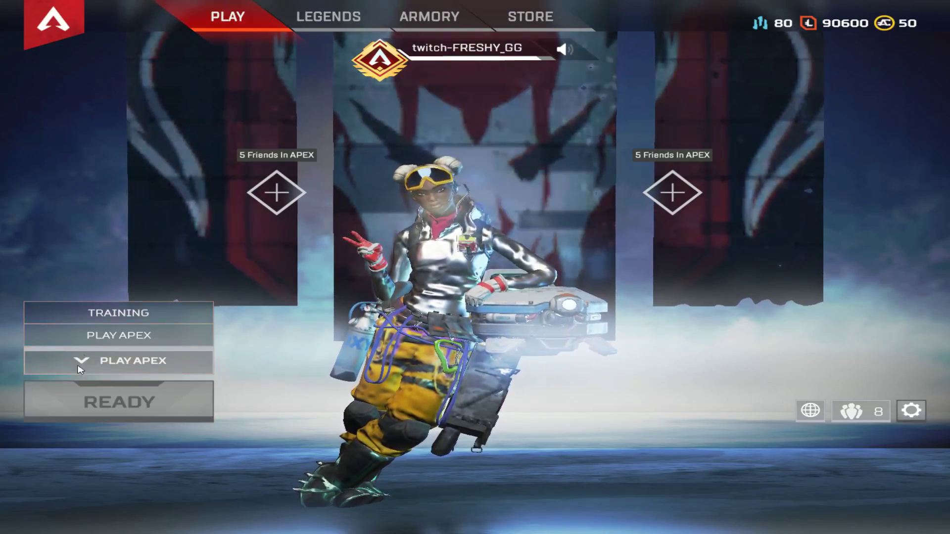
{"action": "left_click", "coordinate": [685, 436]}
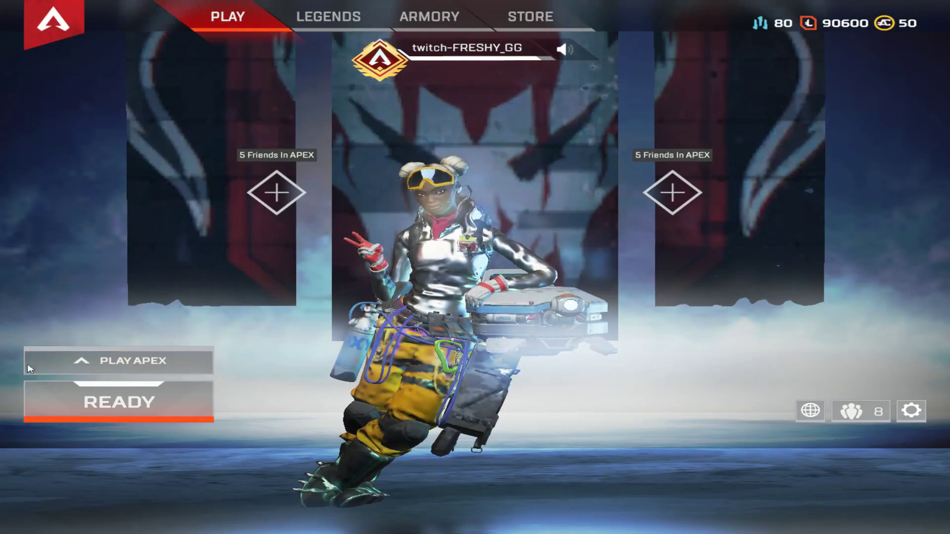
{"action": "left_click", "coordinate": [81, 369]}
{"action": "left_click", "coordinate": [123, 312]}
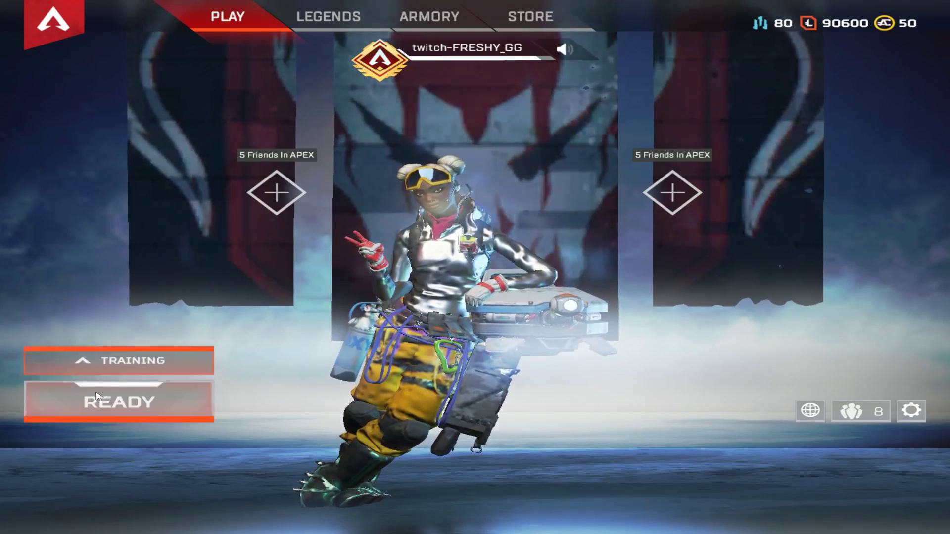
{"action": "left_click", "coordinate": [97, 395]}
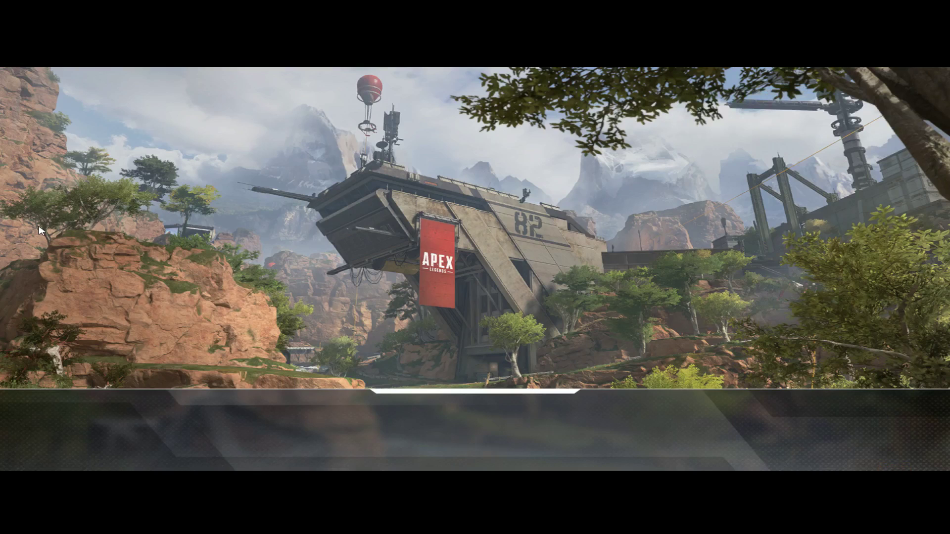
{"action": "key", "text": "w"}
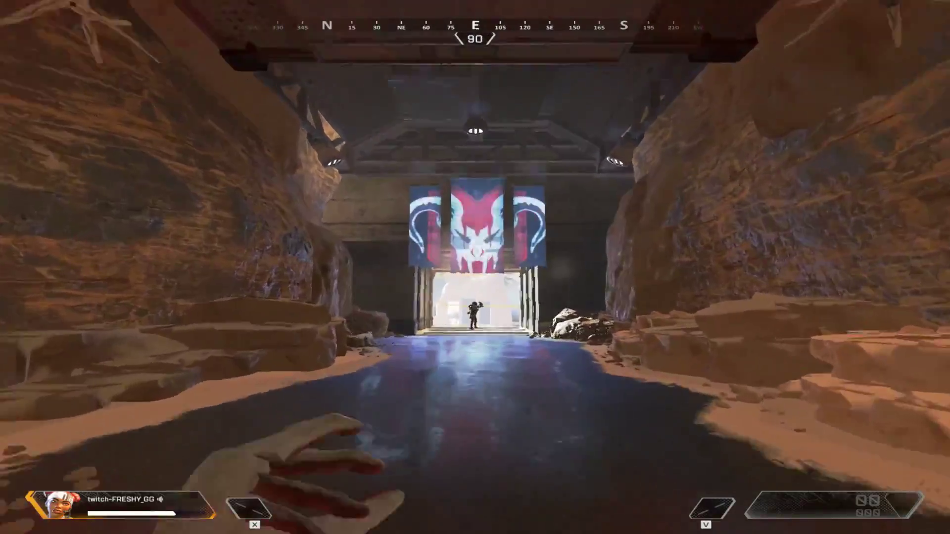
{"action": "key", "text": "w"}
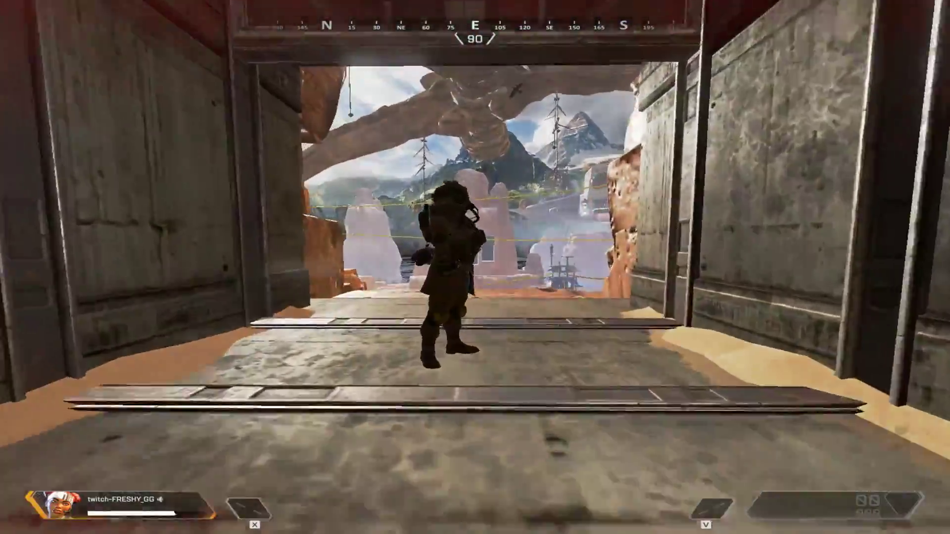
{"action": "key", "text": "w"}
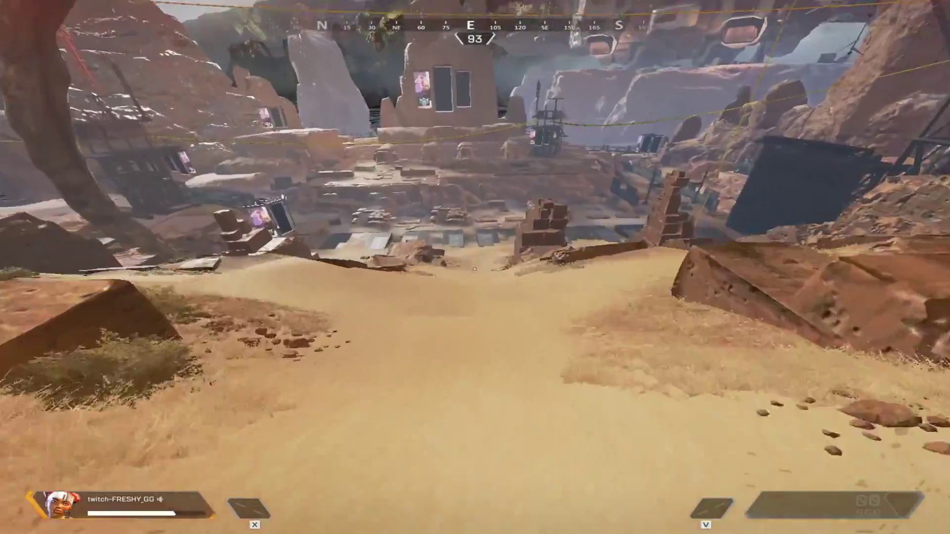
{"action": "key", "text": "w"}
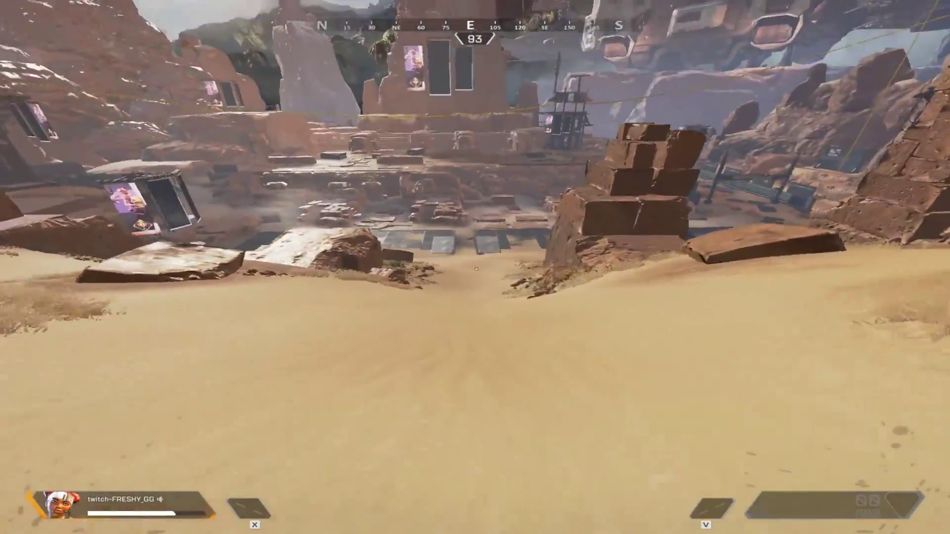
{"action": "key", "text": "c"}
{"action": "key", "text": "space"}
{"action": "key", "text": "w"}
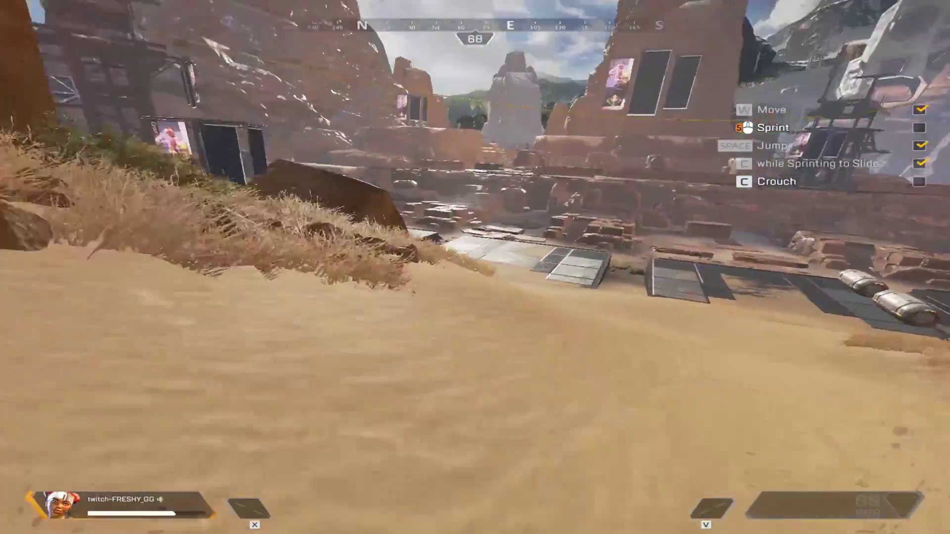
{"action": "key", "text": "w"}
{"action": "key", "text": "shift"}
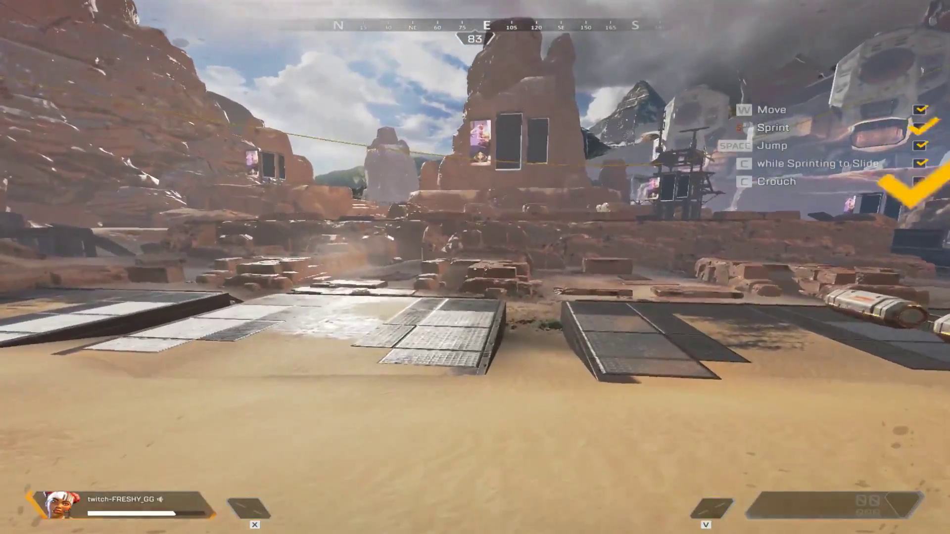
{"action": "key", "text": "w"}
{"action": "key", "text": "c"}
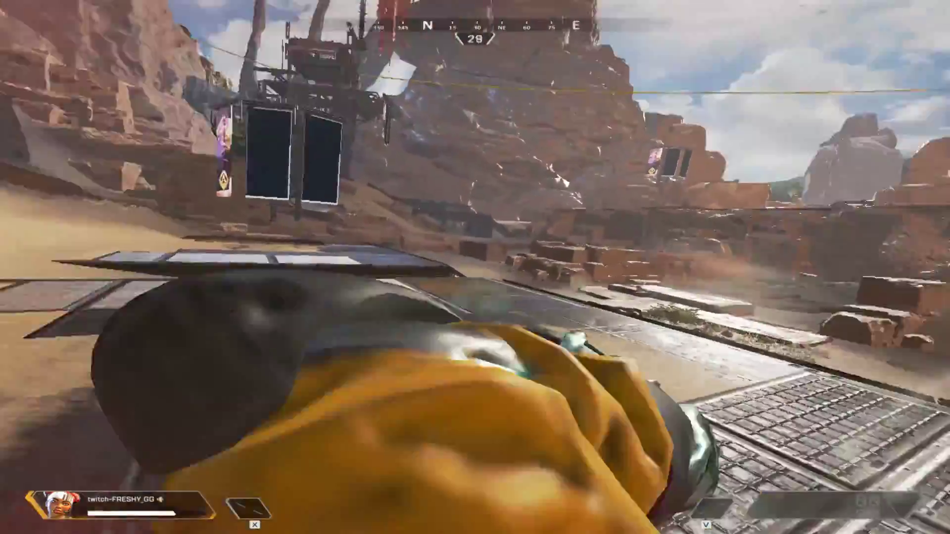
{"action": "key", "text": "space"}
{"action": "key", "text": "w"}
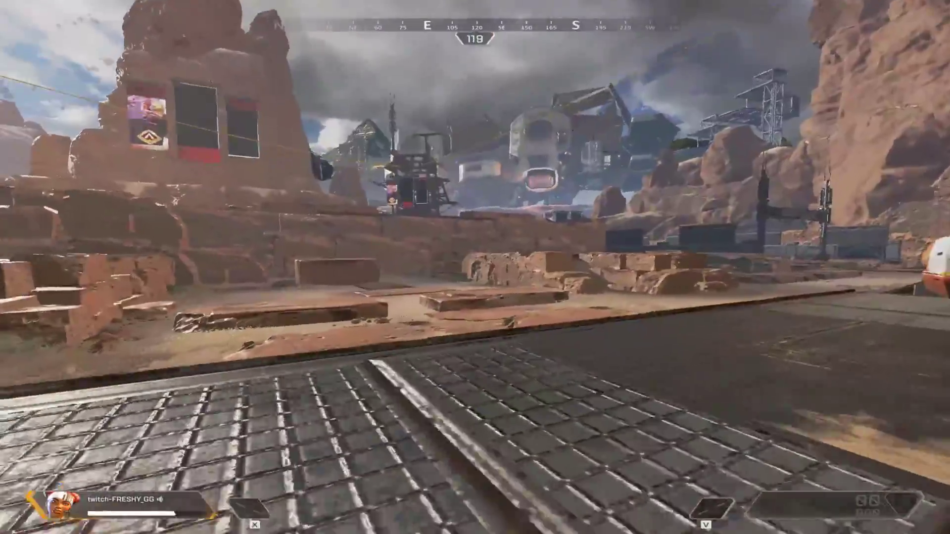
{"action": "key", "text": "w"}
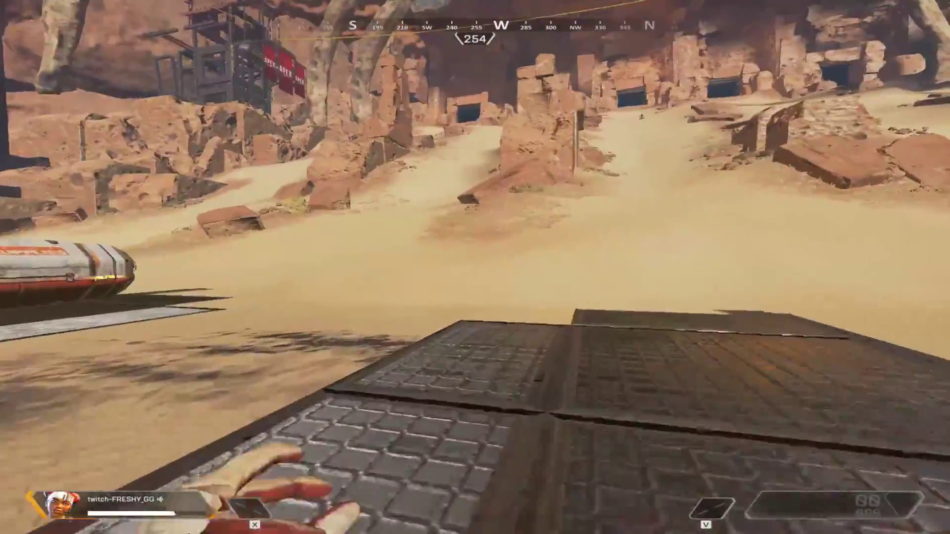
{"action": "key", "text": "w"}
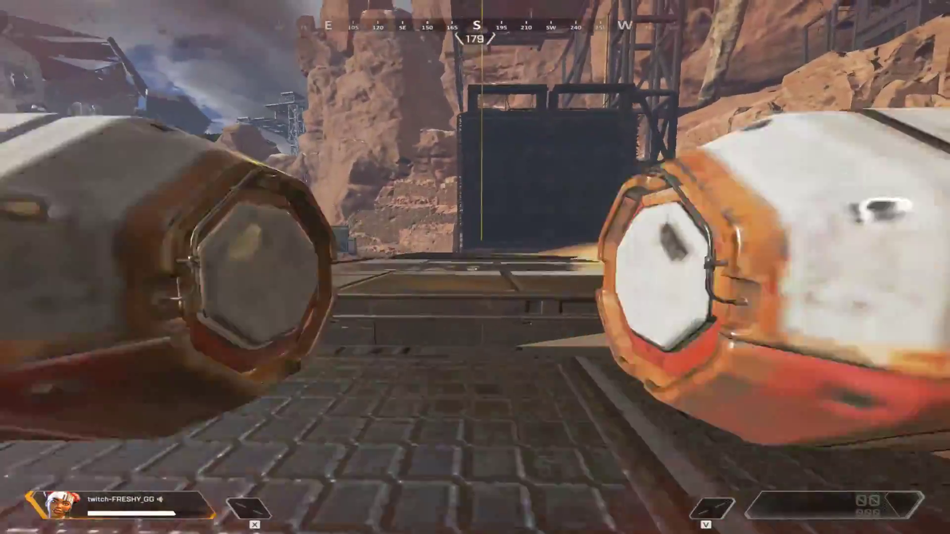
{"action": "key", "text": "w"}
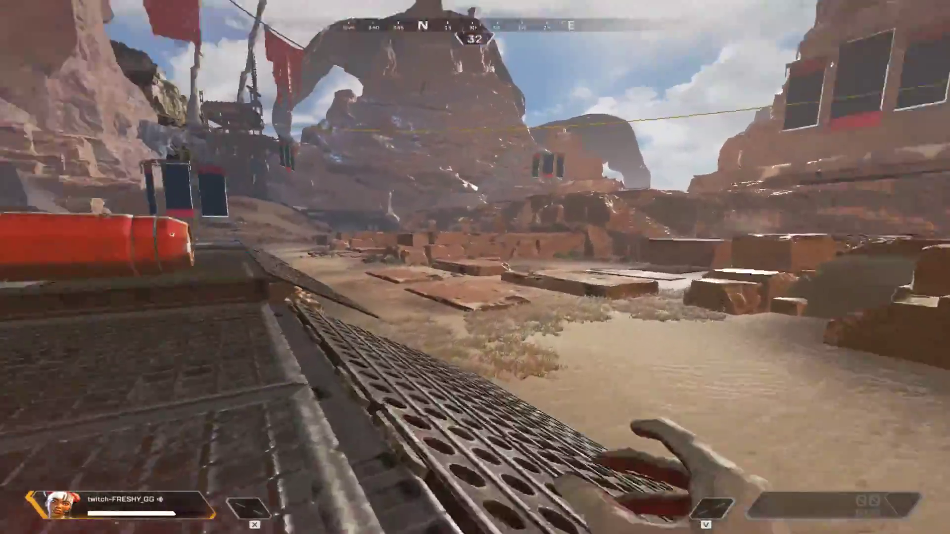
{"action": "key", "text": "w"}
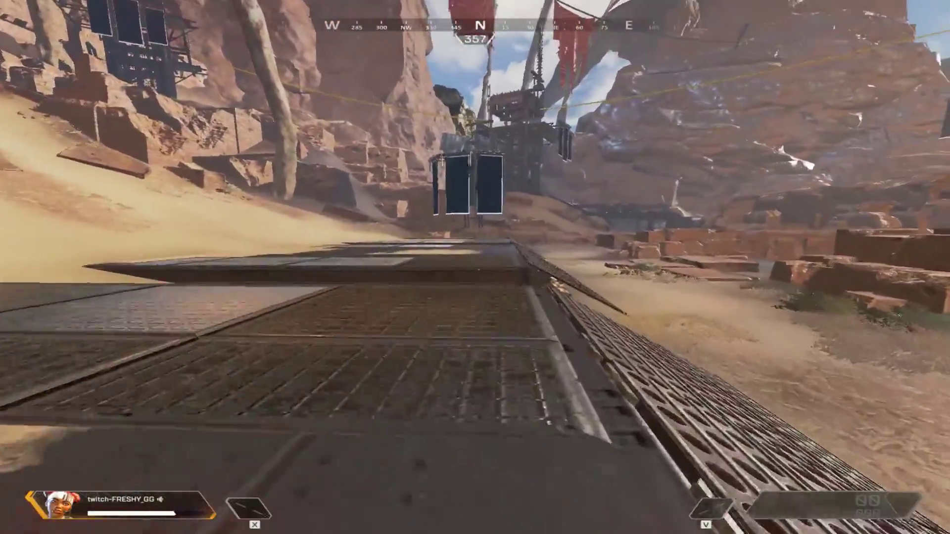
{"action": "middle_click", "coordinate": [475, 267]}
{"action": "key", "text": "w"}
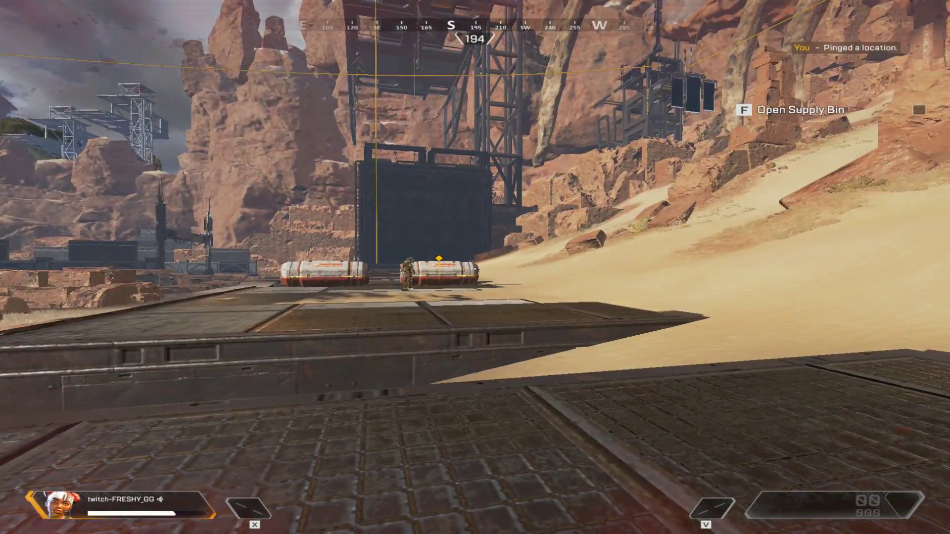
{"action": "key", "text": "d"}
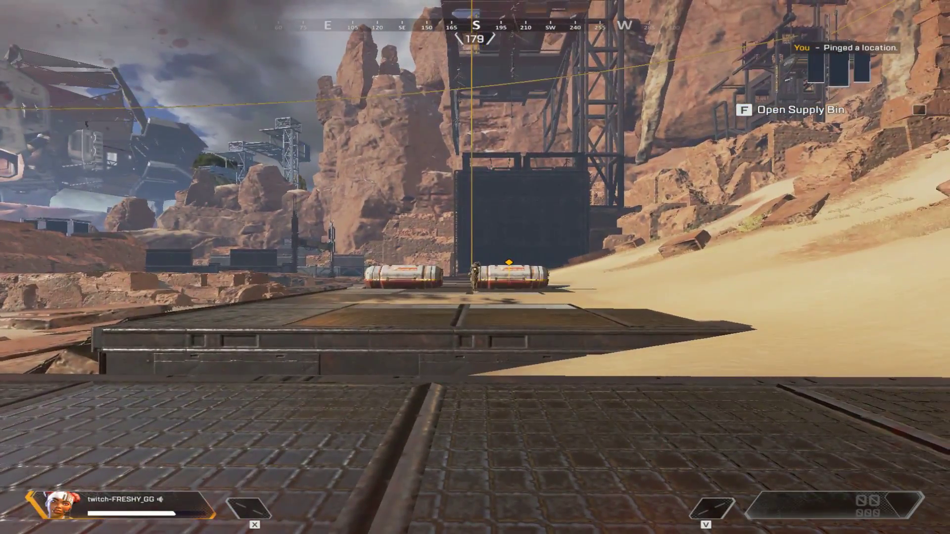
{"action": "key", "text": "w"}
{"action": "key", "text": "w"}
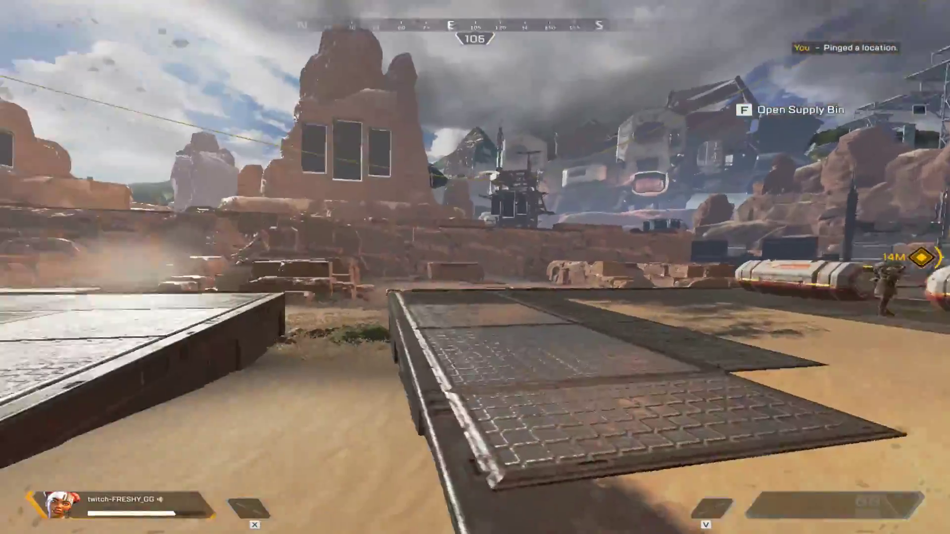
{"action": "key", "text": "w"}
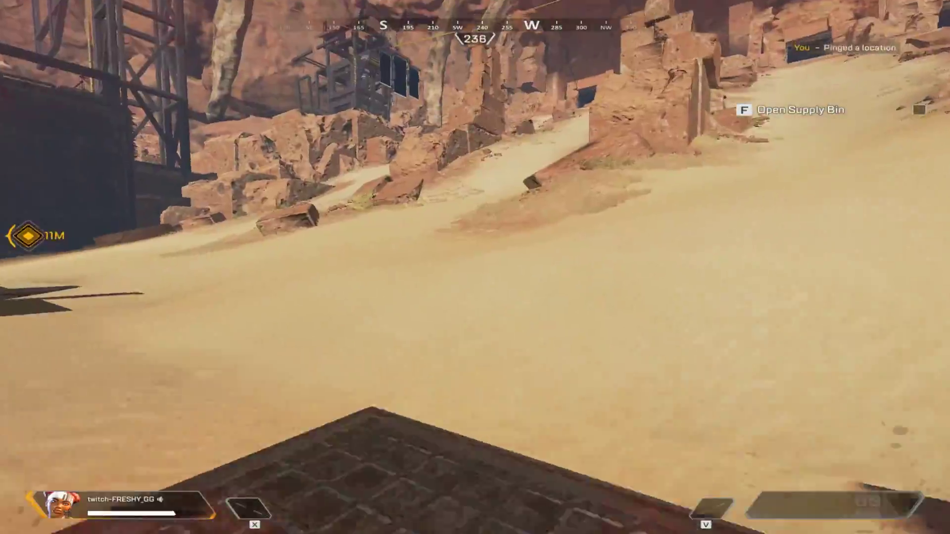